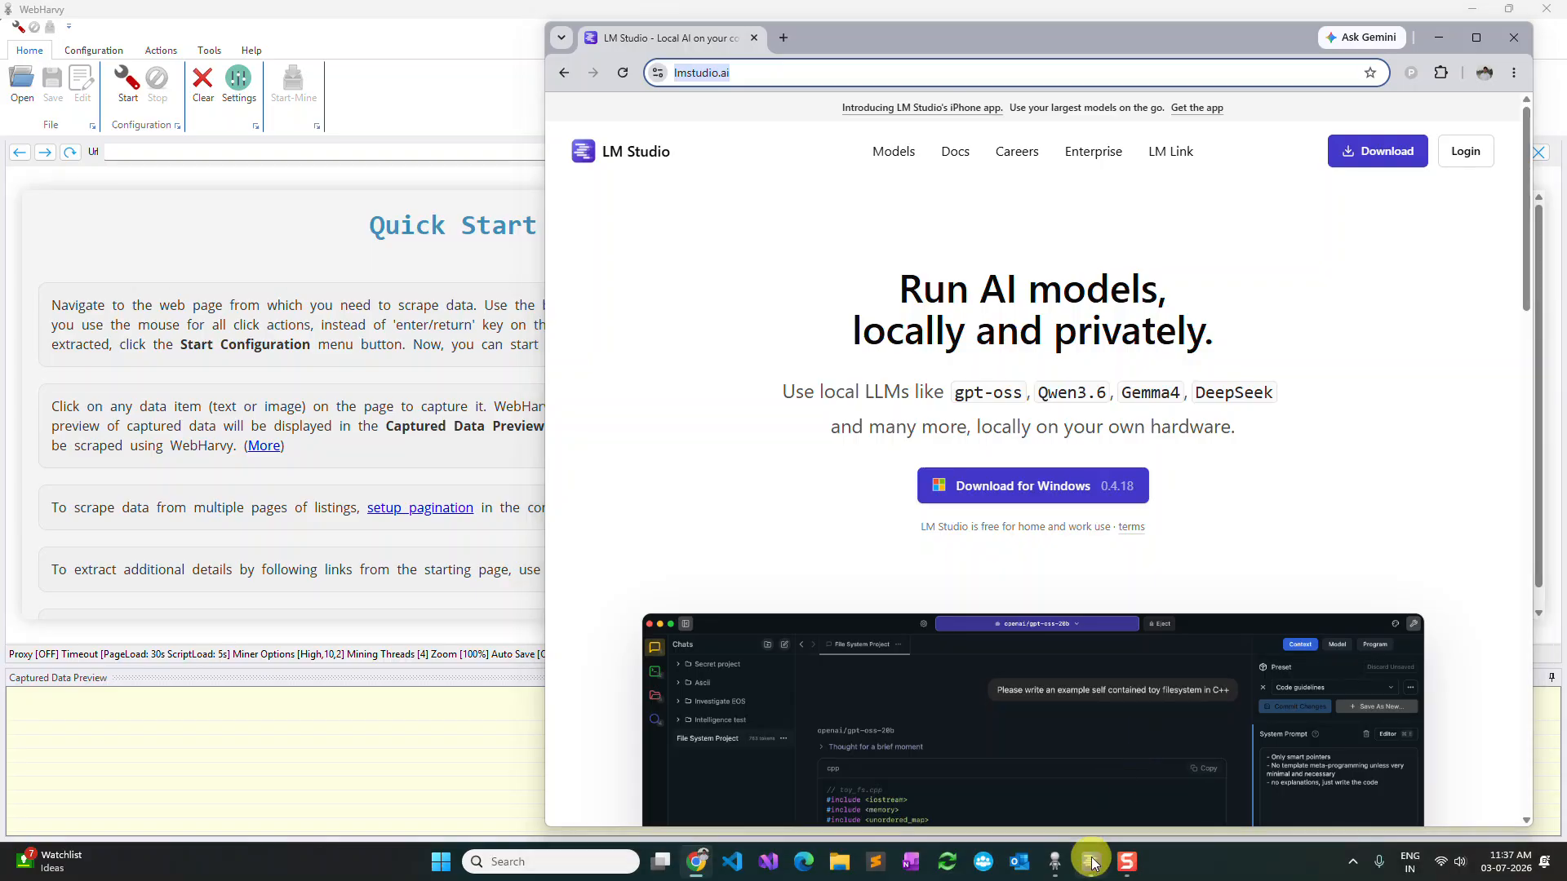
Switch to LM Studio and look through the downloadable models in the model search.
{"action": "left_click", "coordinate": [1441, 42]}
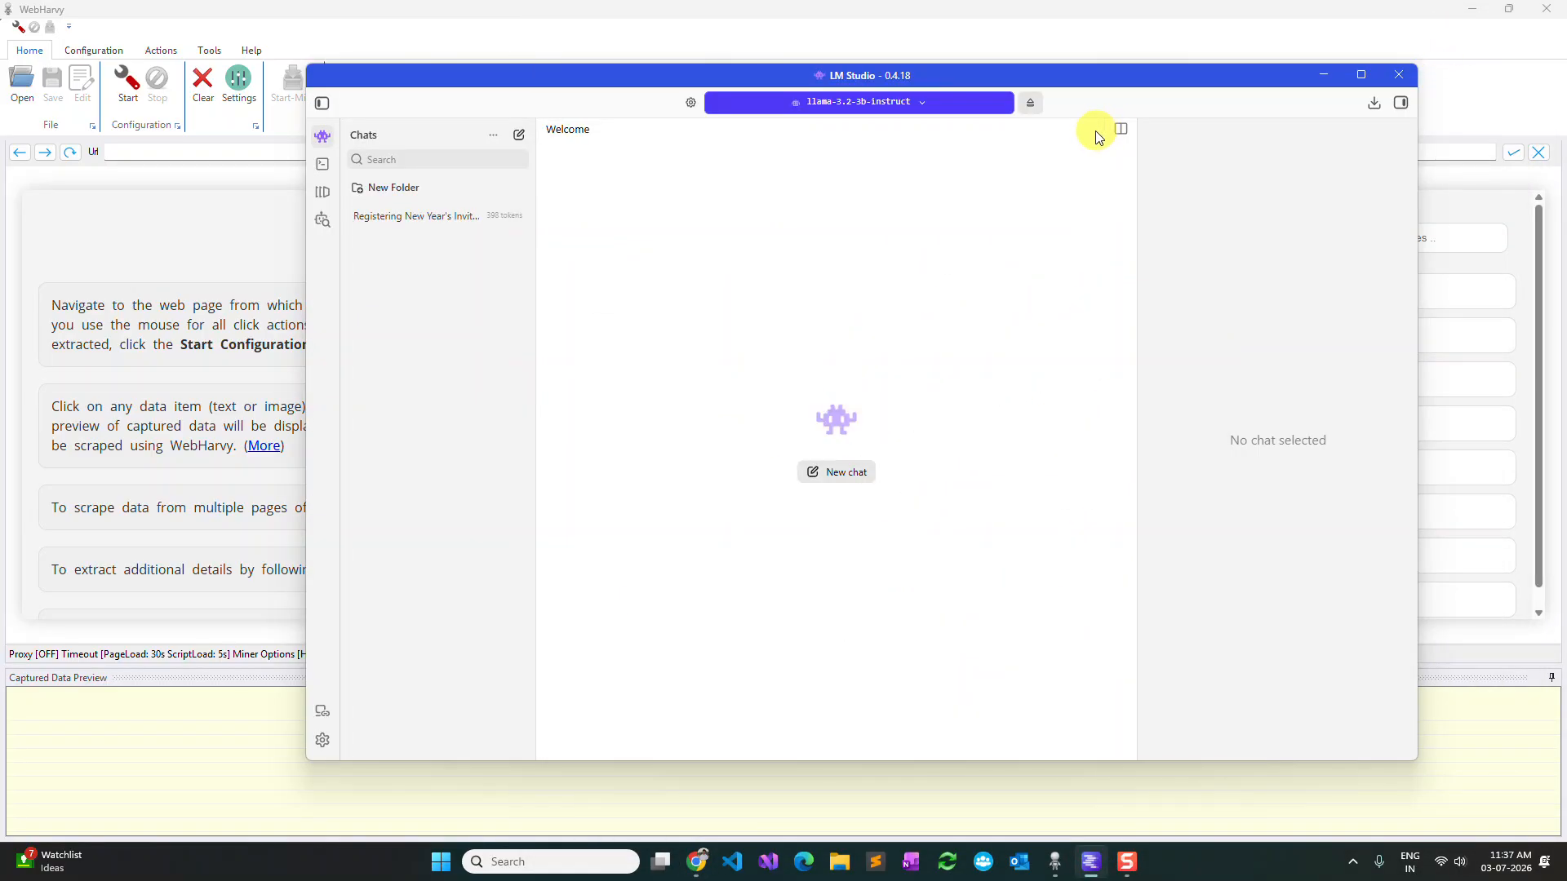
{"action": "left_click", "coordinate": [330, 227]}
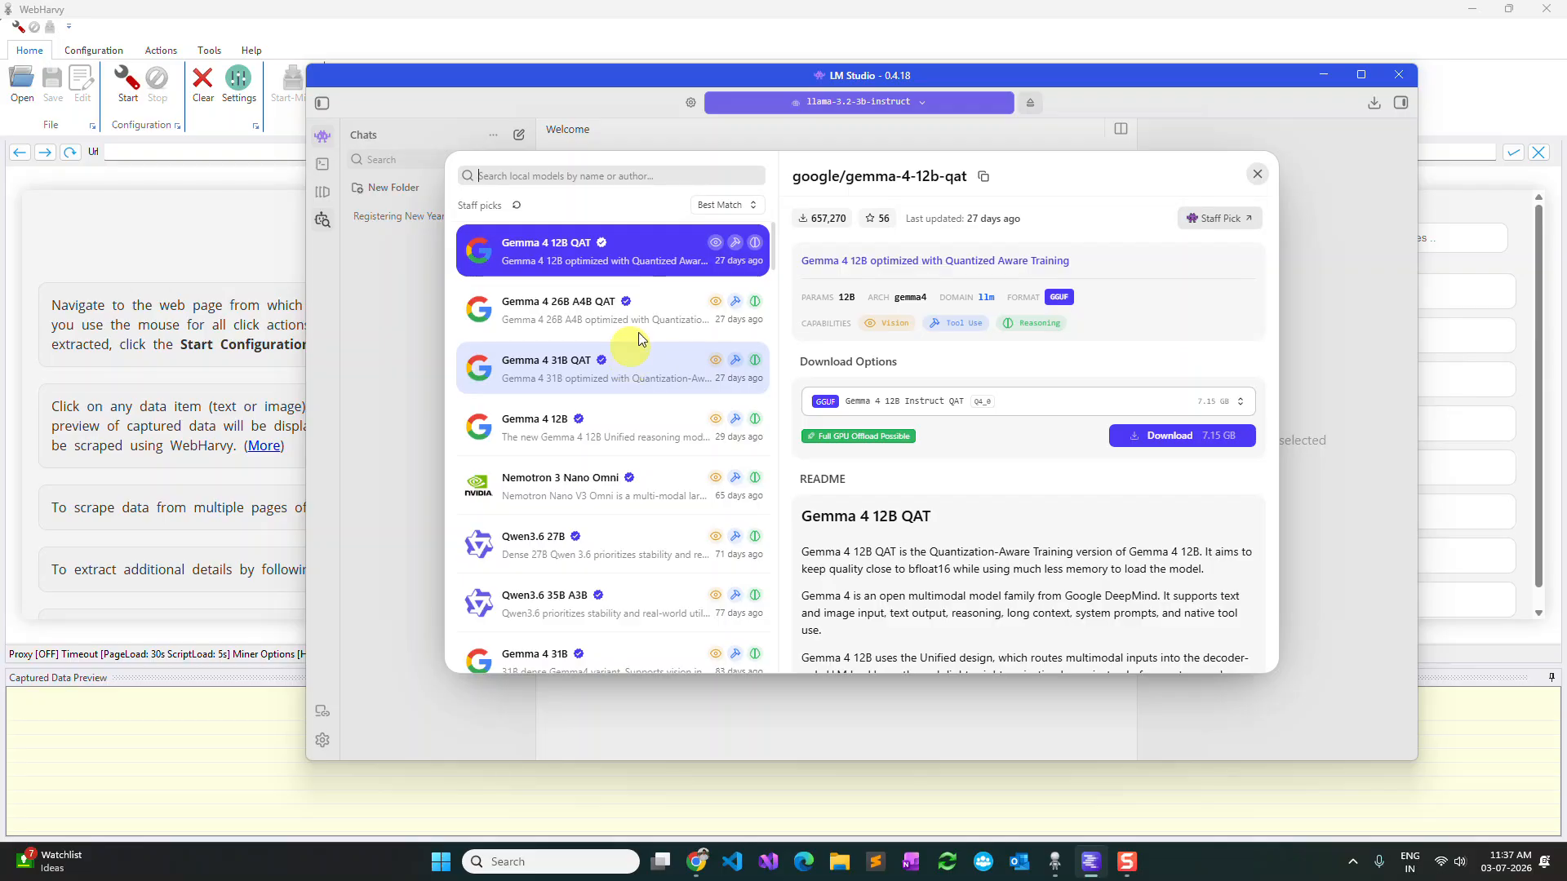
{"action": "left_click", "coordinate": [1253, 180]}
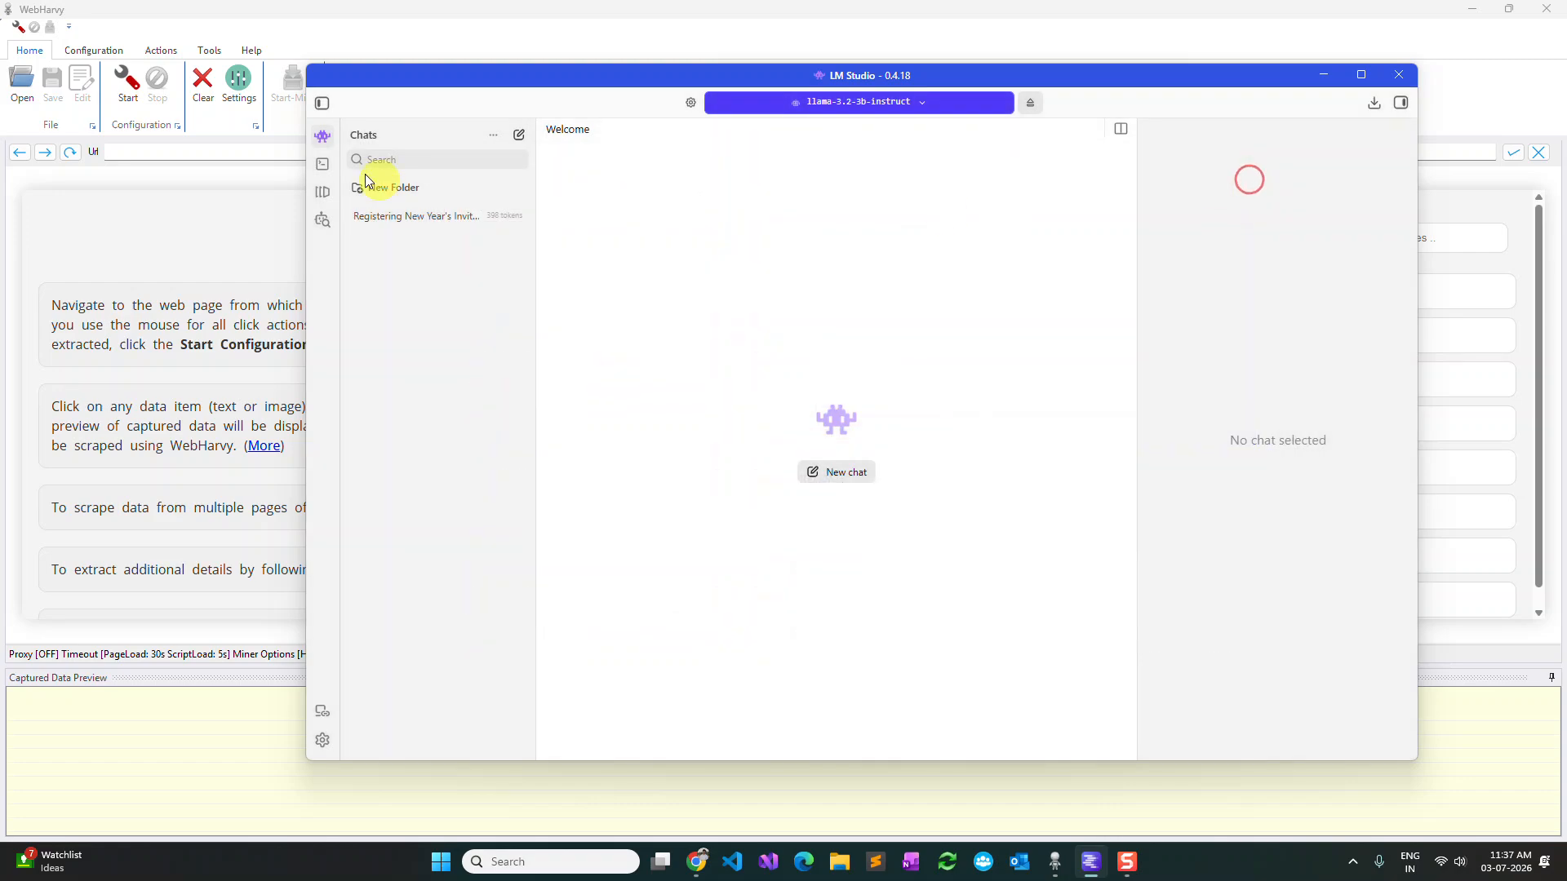
Eject the currently loaded llama-3.2-3b-instruct model from memory.
{"action": "left_click", "coordinate": [961, 103]}
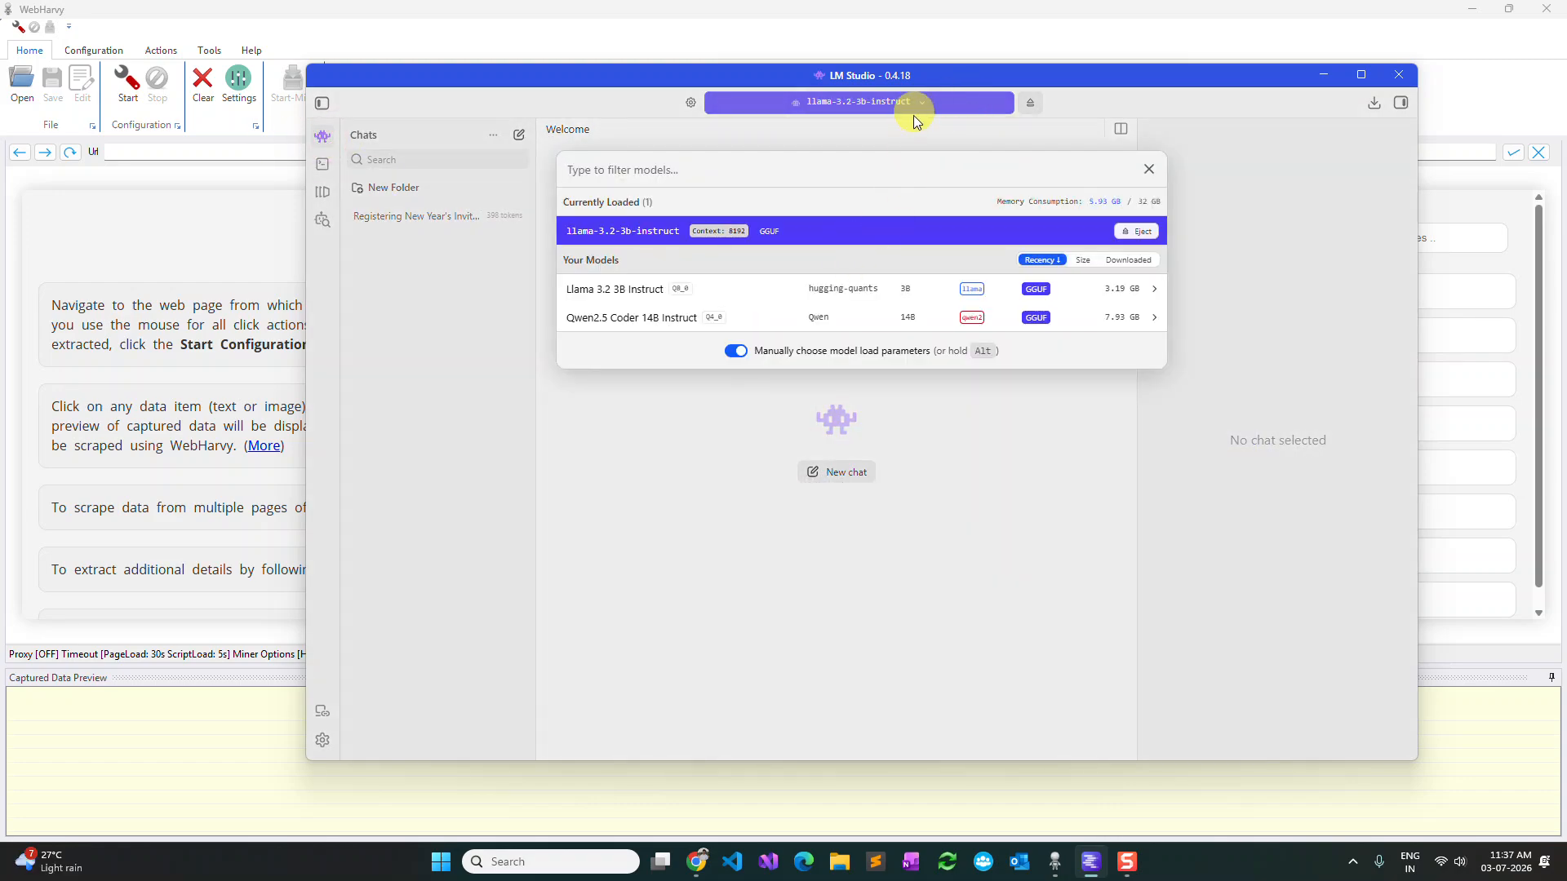
{"action": "left_click", "coordinate": [1136, 231]}
{"action": "left_click", "coordinate": [1157, 171]}
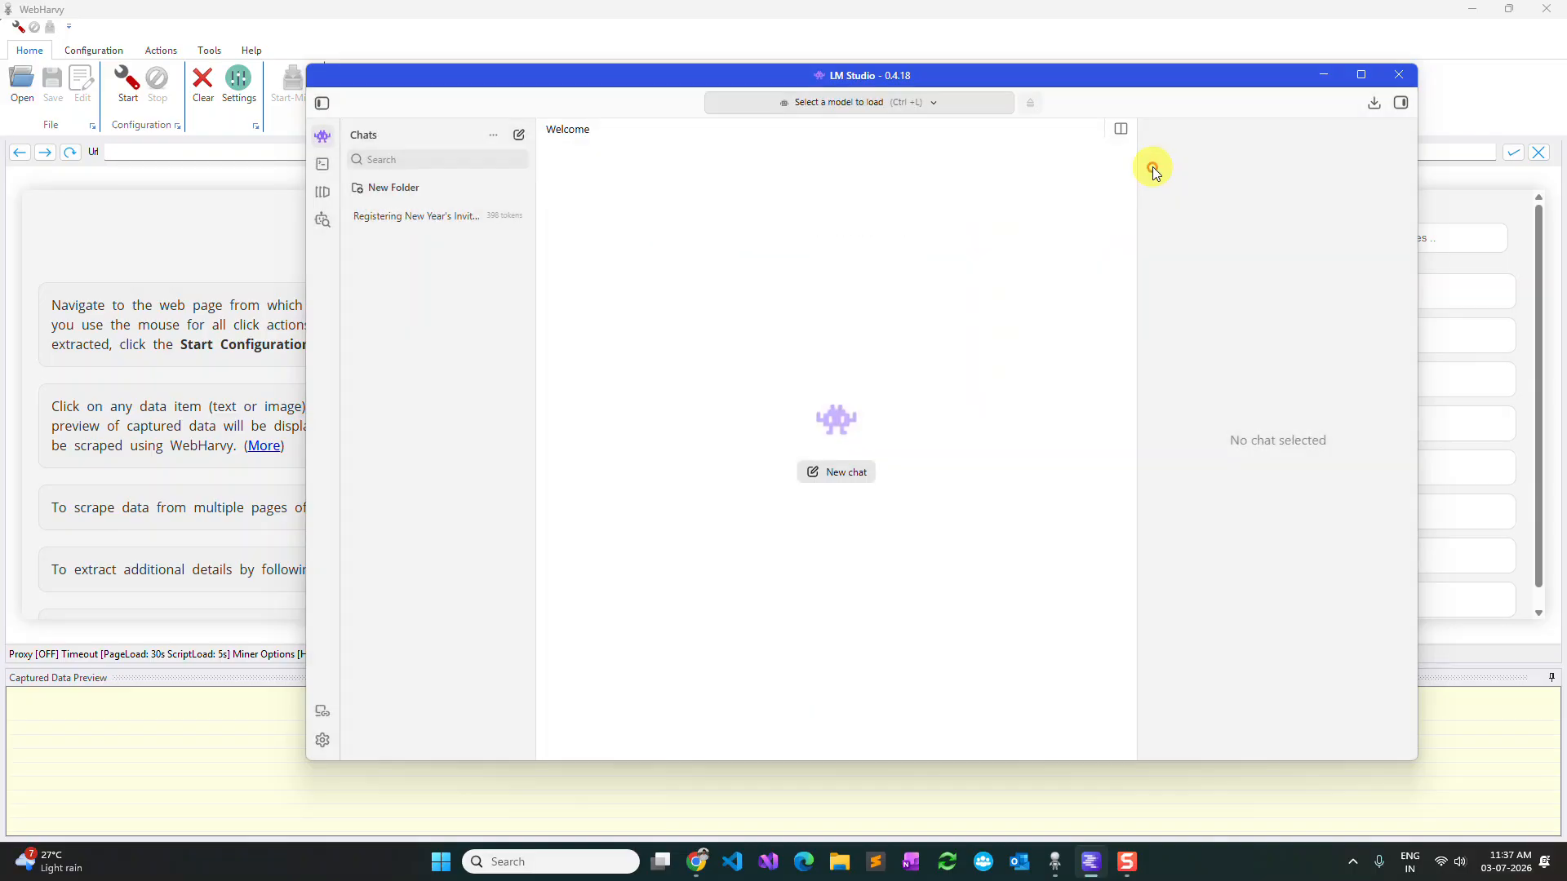
Load the Llama 3.2 3B Instruct model, keeping the offered context length and GPU offload.
{"action": "left_click", "coordinate": [904, 106]}
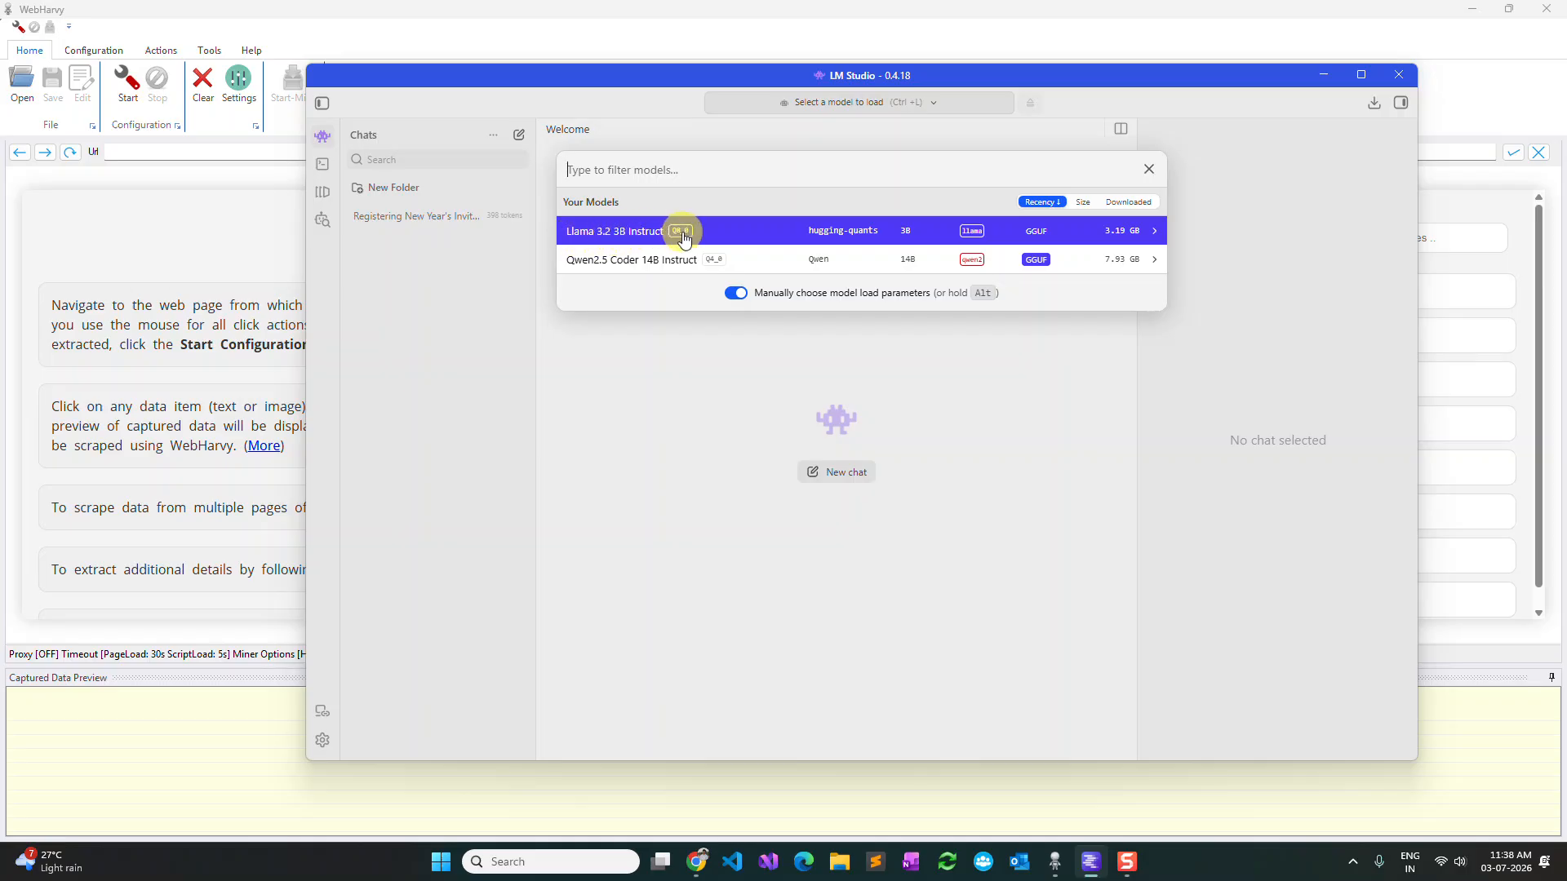
{"action": "left_click", "coordinate": [1082, 232]}
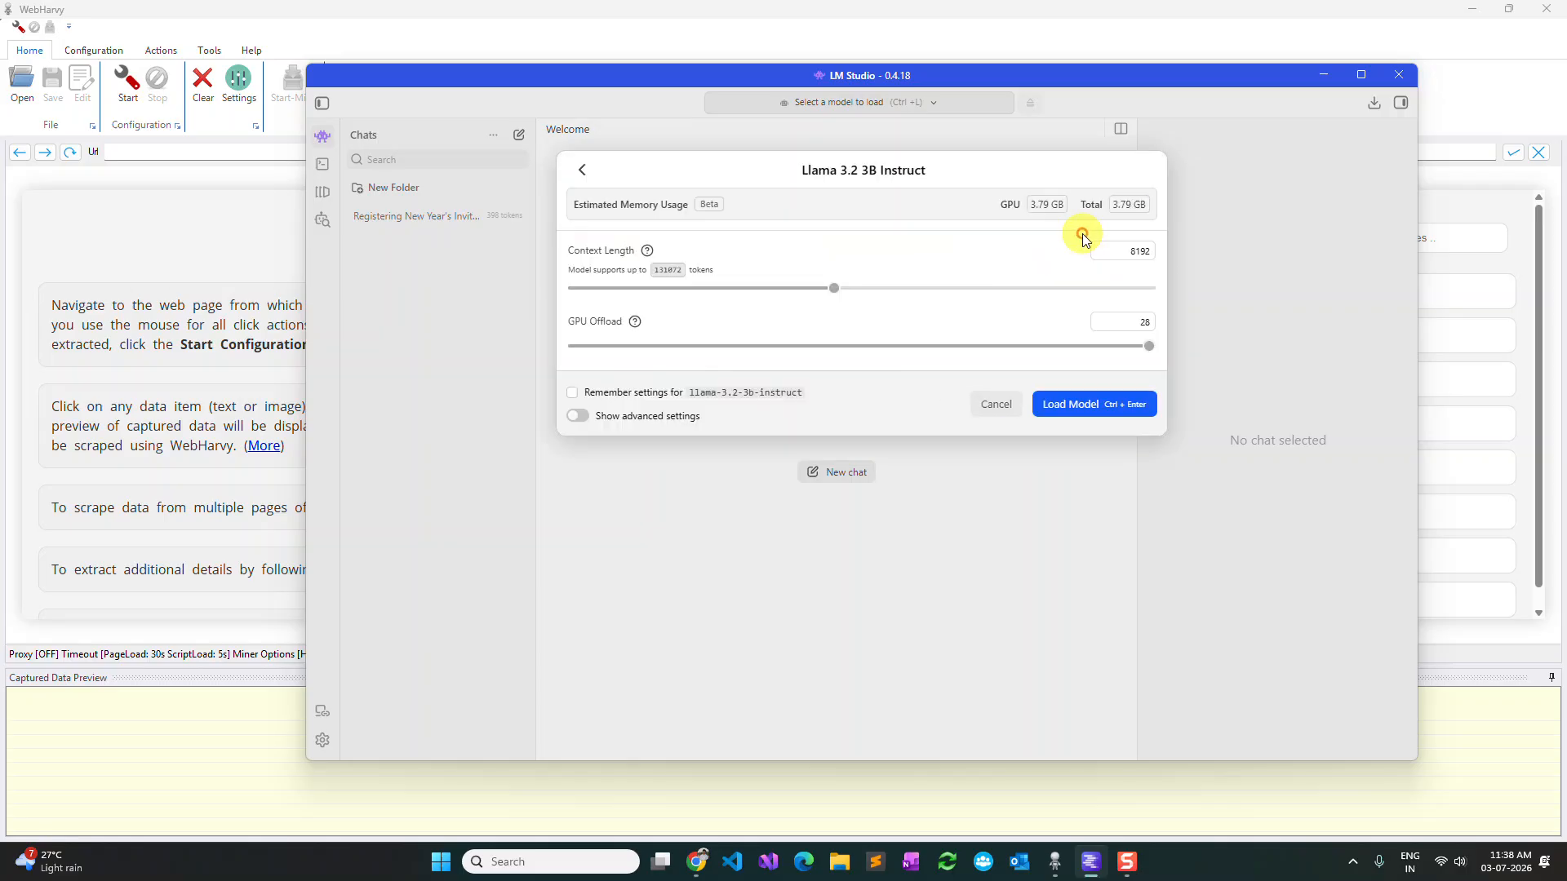
{"action": "left_click", "coordinate": [1101, 407]}
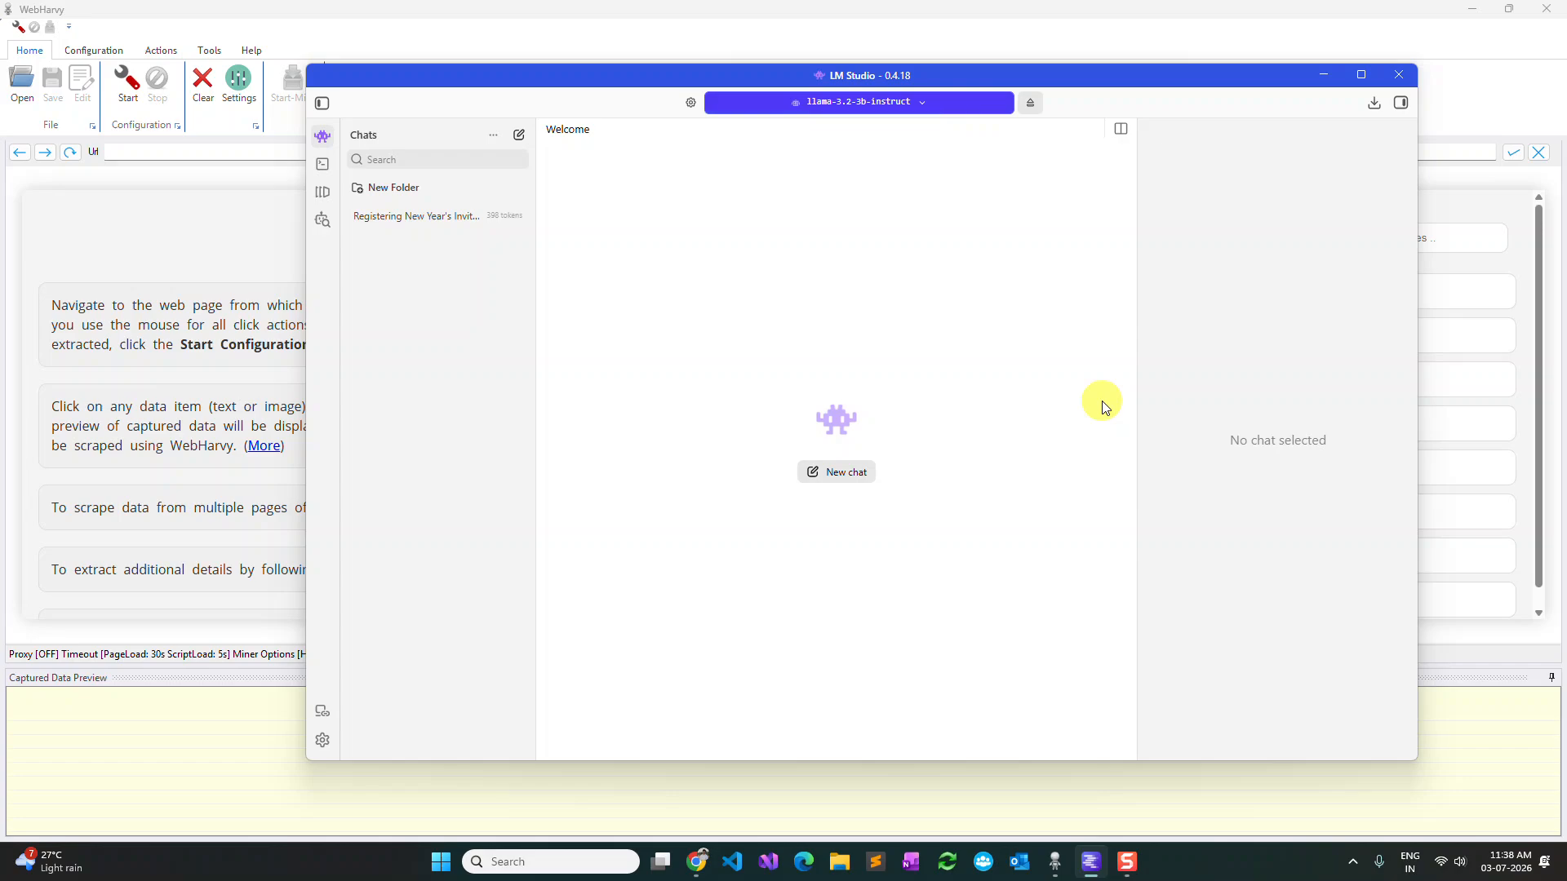
Examine the local server's status, loaded model and supported endpoints in the developer view.
{"action": "left_click", "coordinate": [323, 168]}
{"action": "scroll", "coordinate": [956, 454], "scroll_direction": "down", "scroll_amount": 1}
{"action": "scroll", "coordinate": [956, 453], "scroll_direction": "up", "scroll_amount": 1}
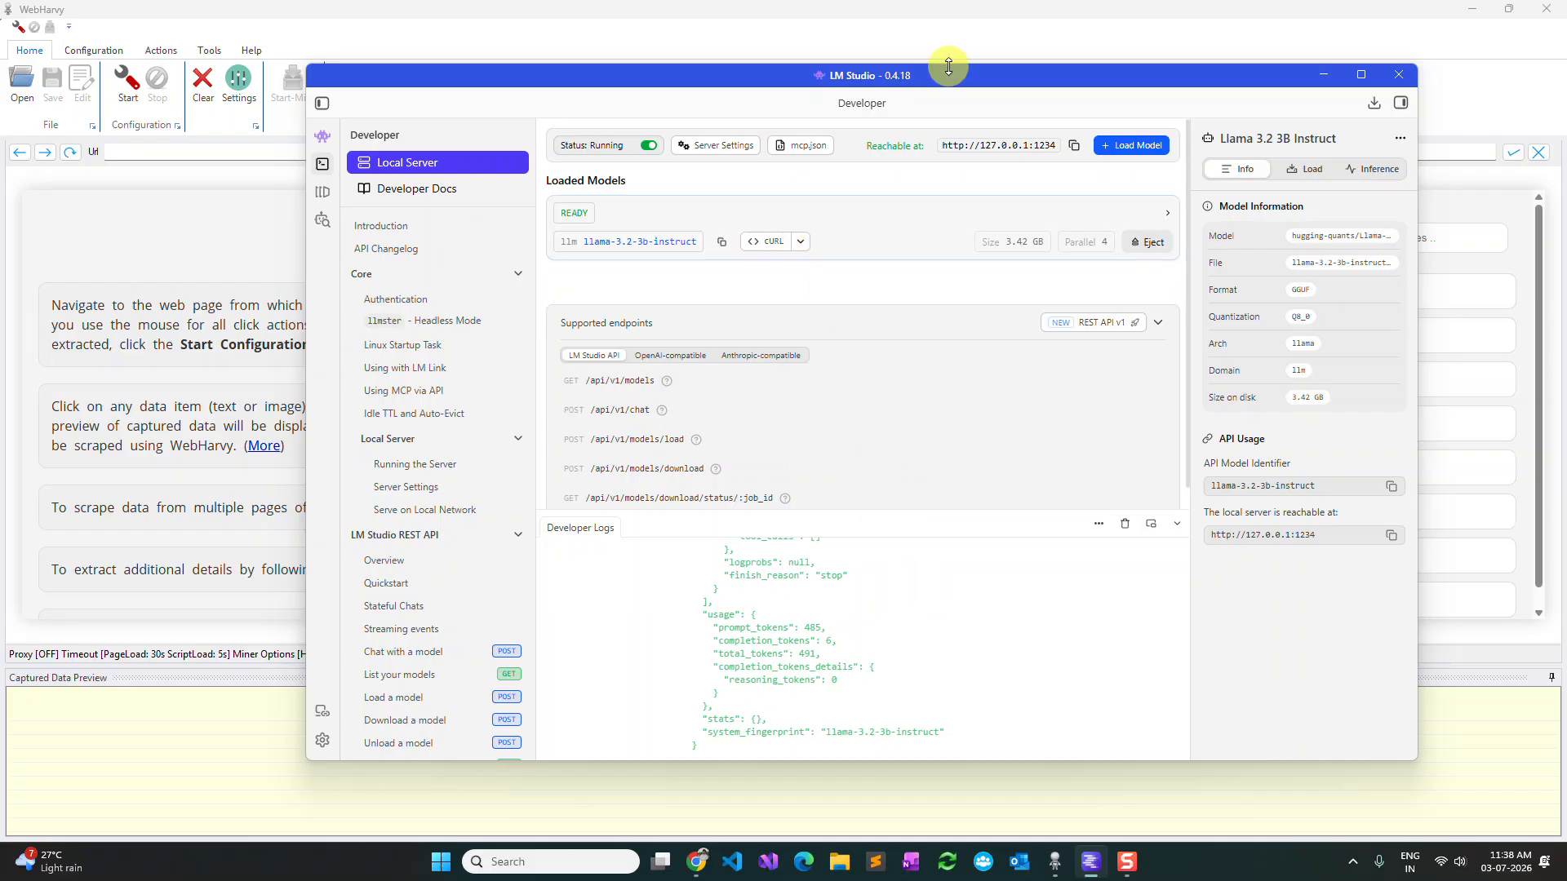
Switch to WebHarvy and review the API key field of the OpenAI provider in the AI settings.
{"action": "left_click", "coordinate": [949, 41]}
{"action": "left_click", "coordinate": [239, 80]}
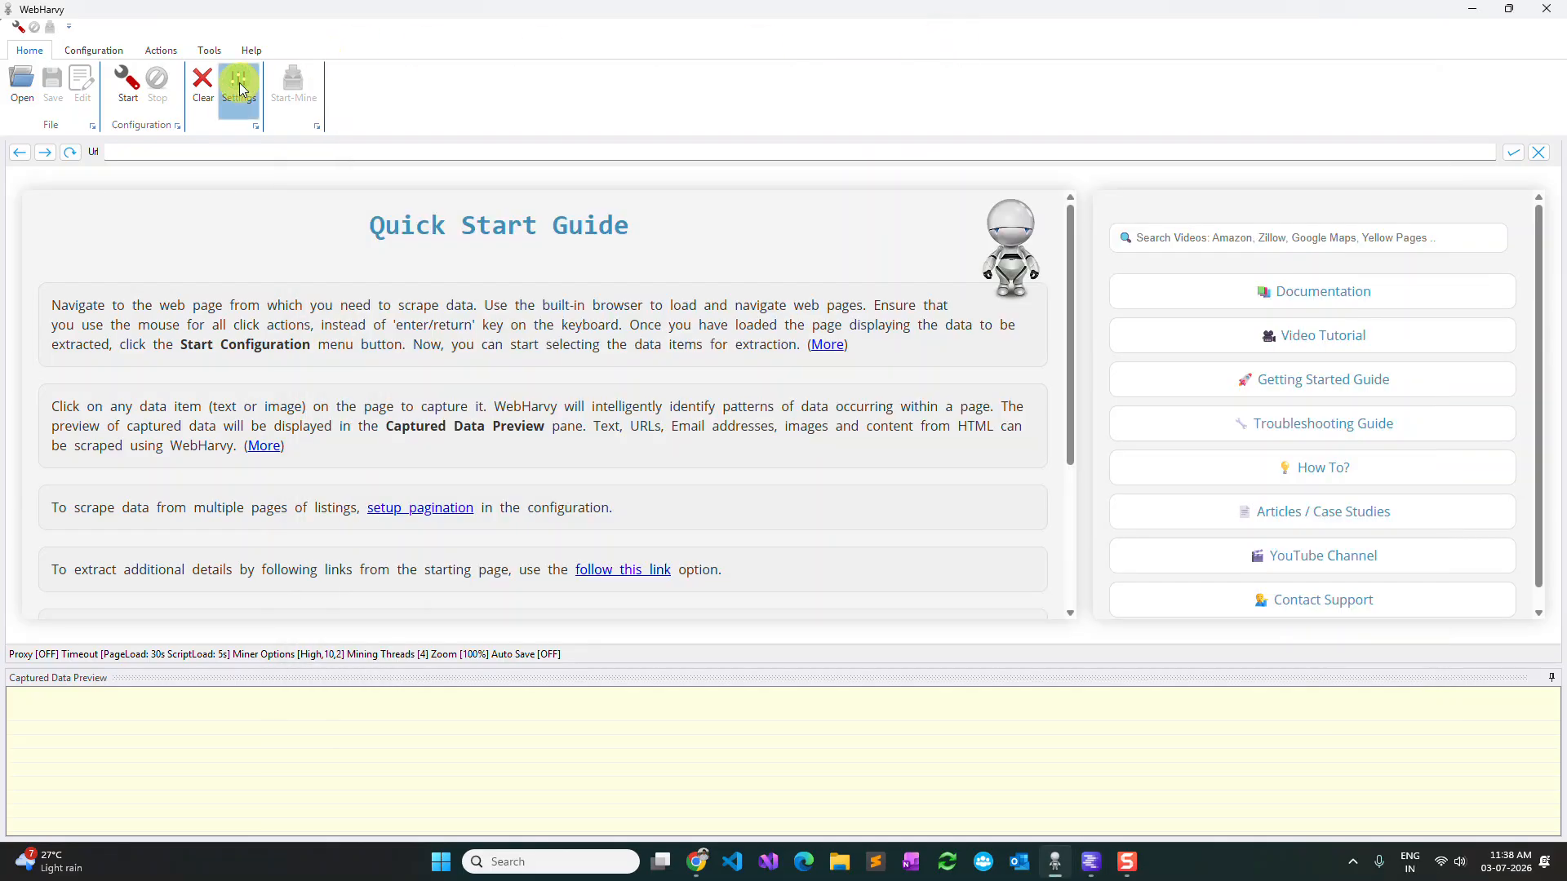
{"action": "left_click", "coordinate": [895, 248]}
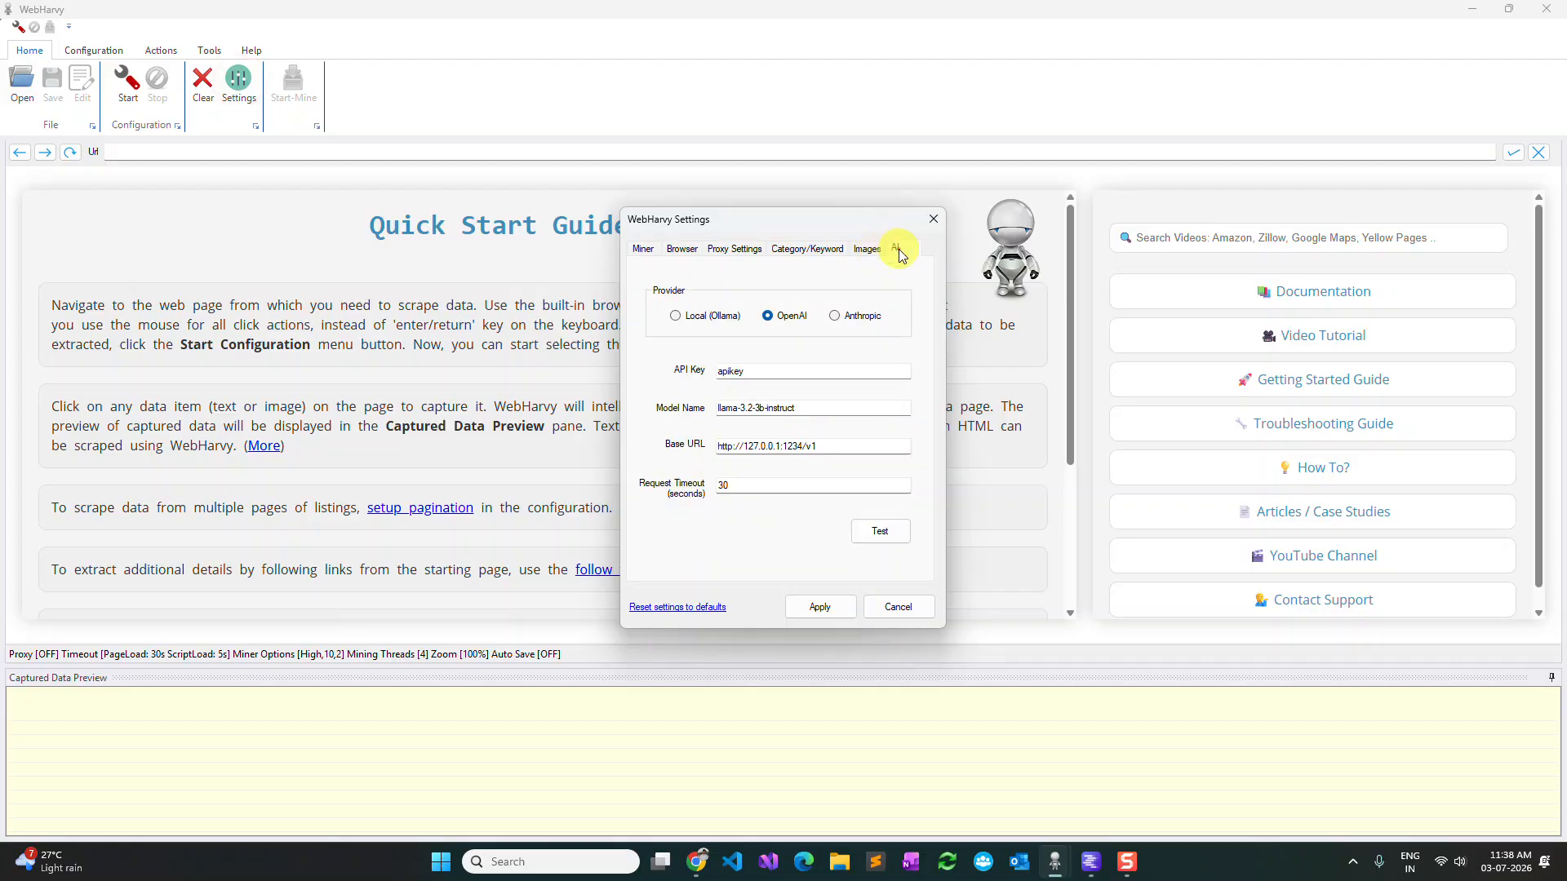
{"action": "left_click_drag", "start_coordinate": [776, 373], "coordinate": [710, 371]}
{"action": "left_click", "coordinate": [786, 371]}
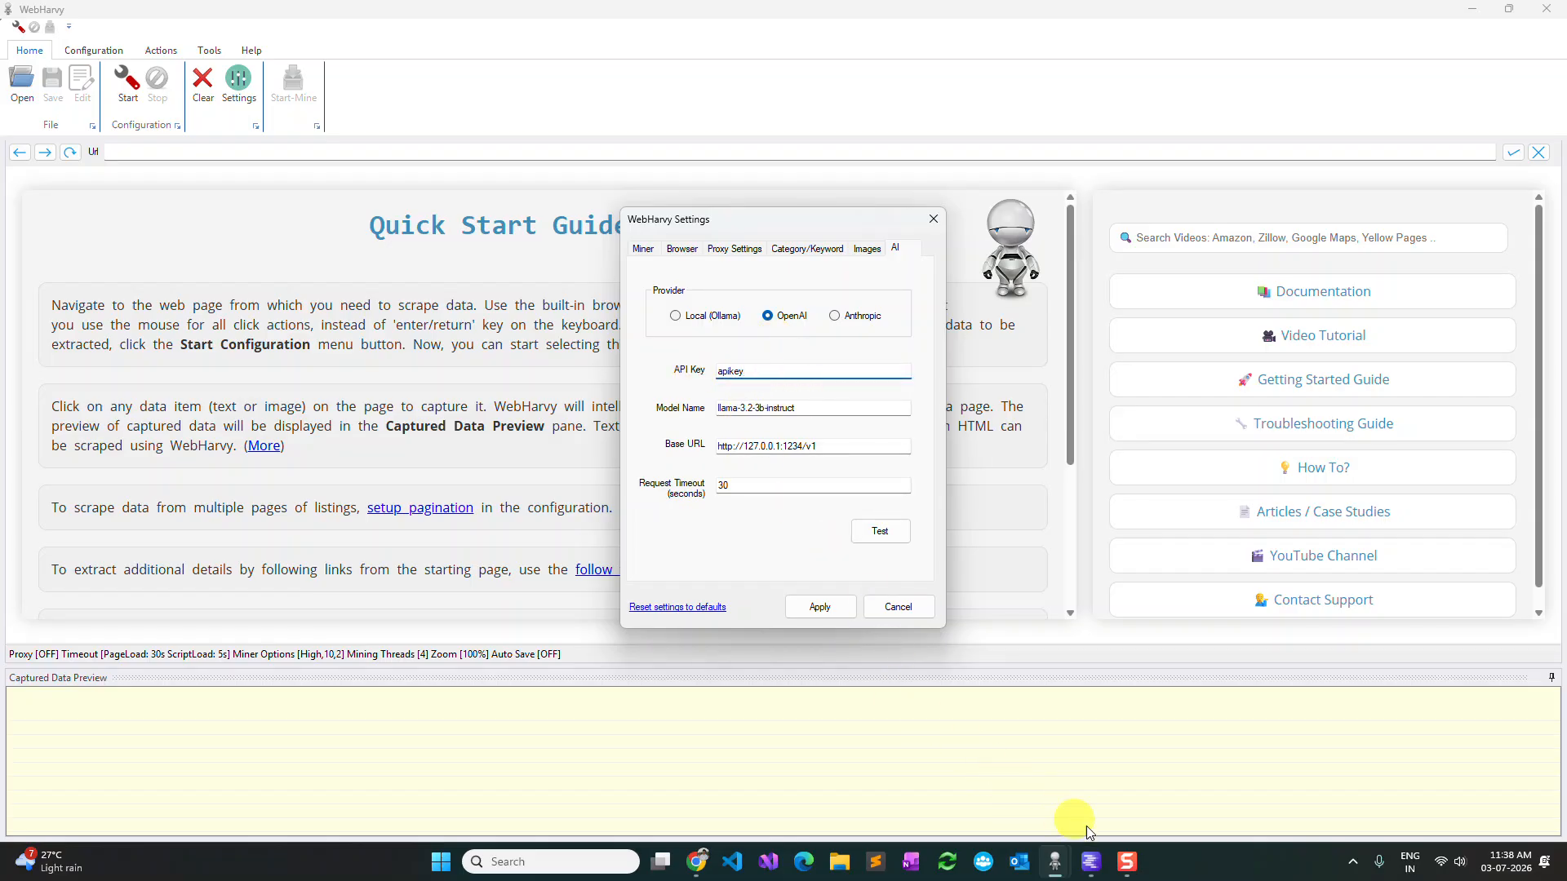
Check the local server's reachable address in LM Studio and return to the WebHarvy settings.
{"action": "left_click", "coordinate": [1093, 862]}
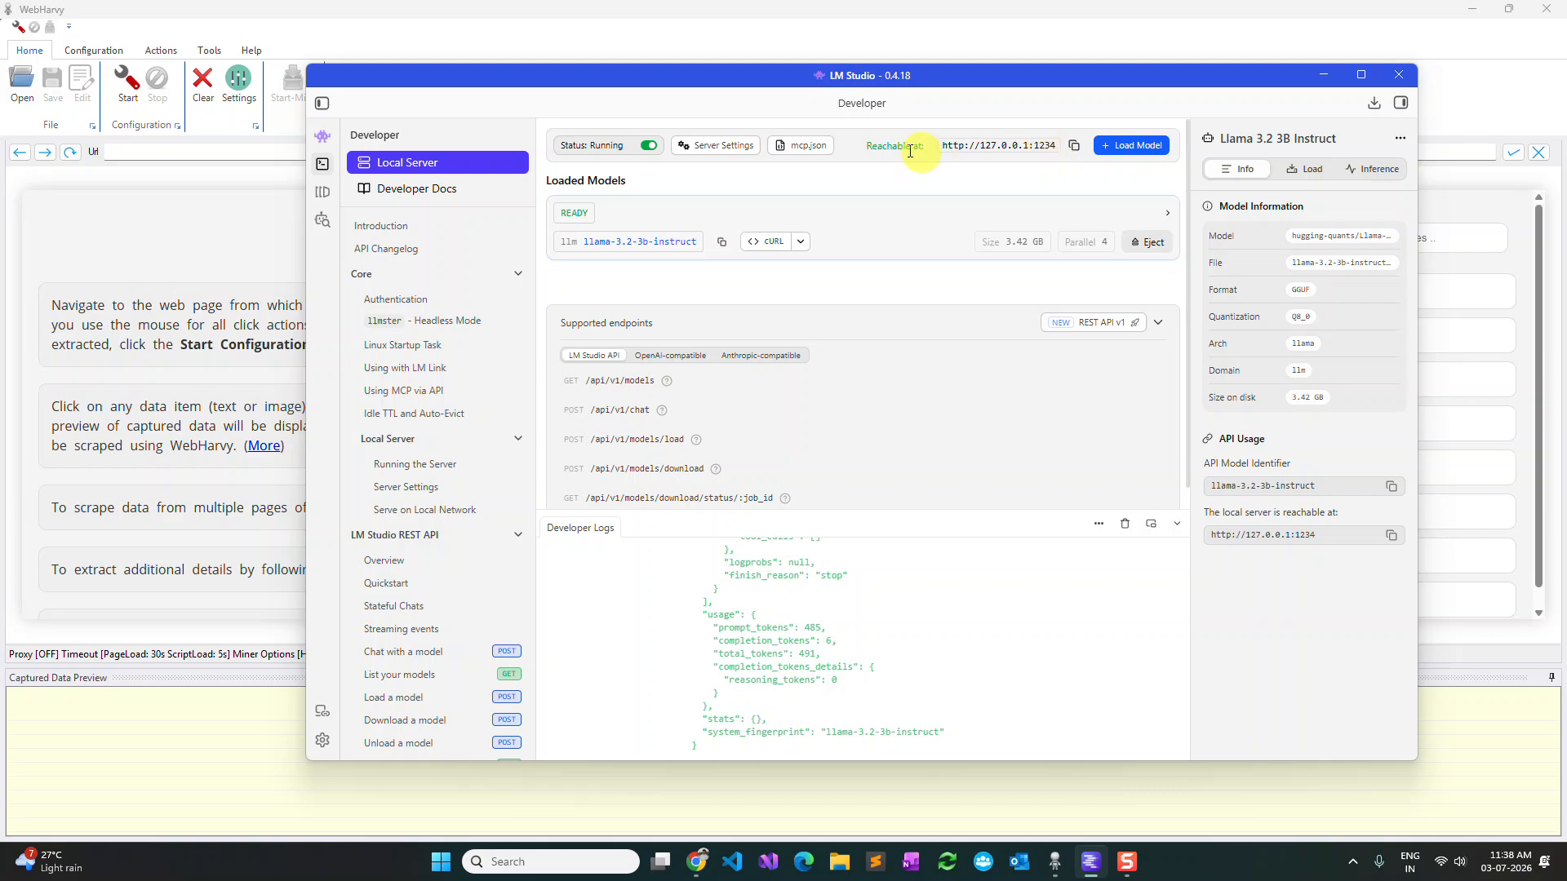
{"action": "left_click_drag", "start_coordinate": [944, 143], "coordinate": [1057, 145]}
{"action": "left_click", "coordinate": [1079, 46]}
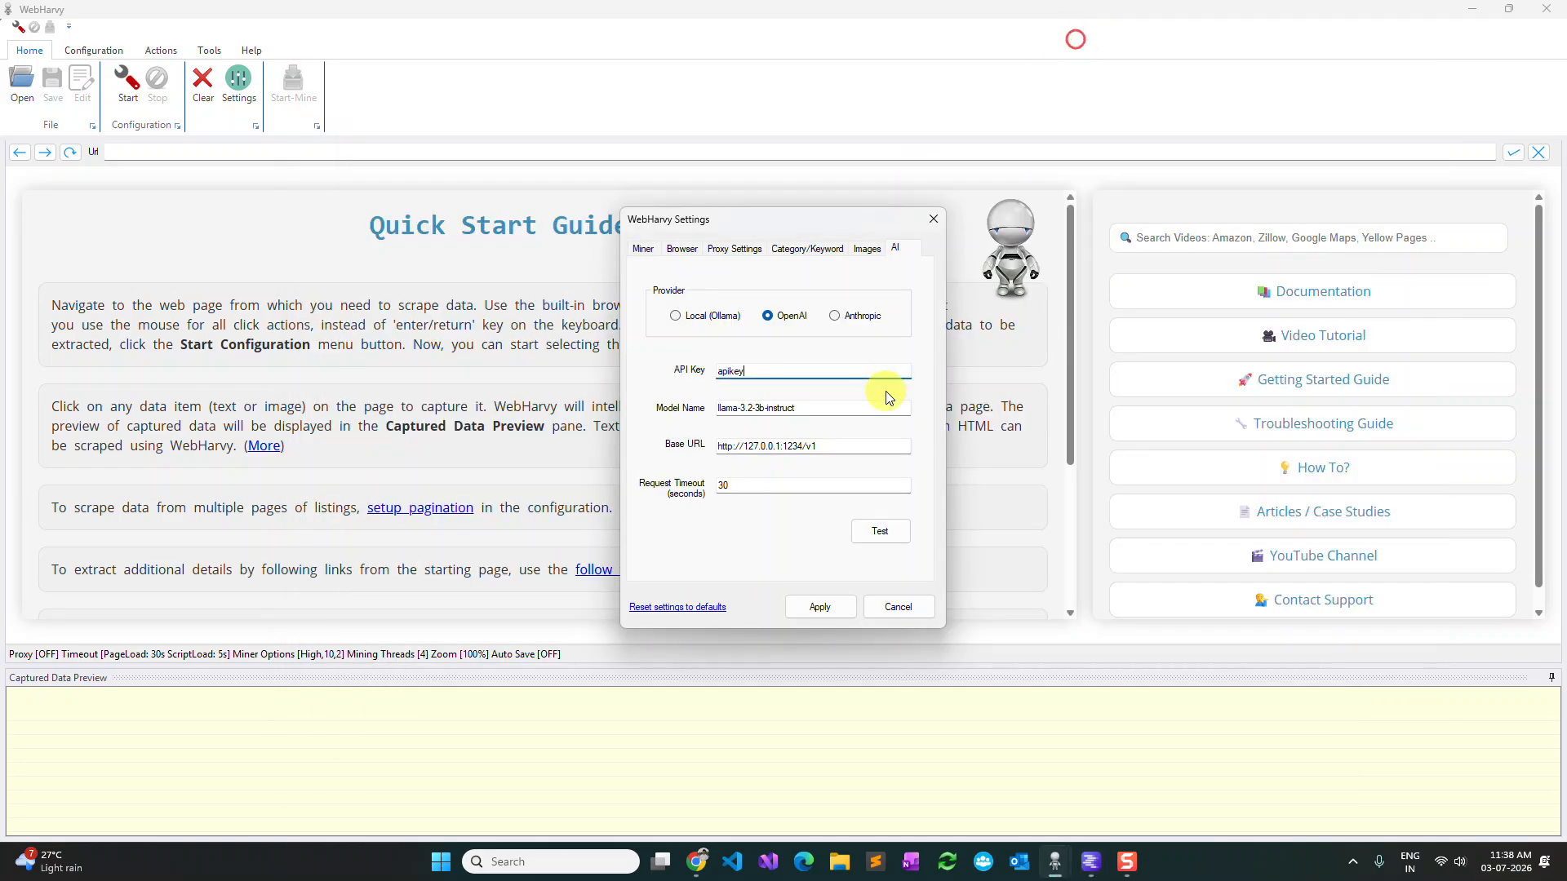
Check the /v1 suffix of the base URL, test the AI connection and apply the settings.
{"action": "left_click", "coordinate": [834, 446]}
{"action": "left_click_drag", "start_coordinate": [834, 446], "coordinate": [898, 448]}
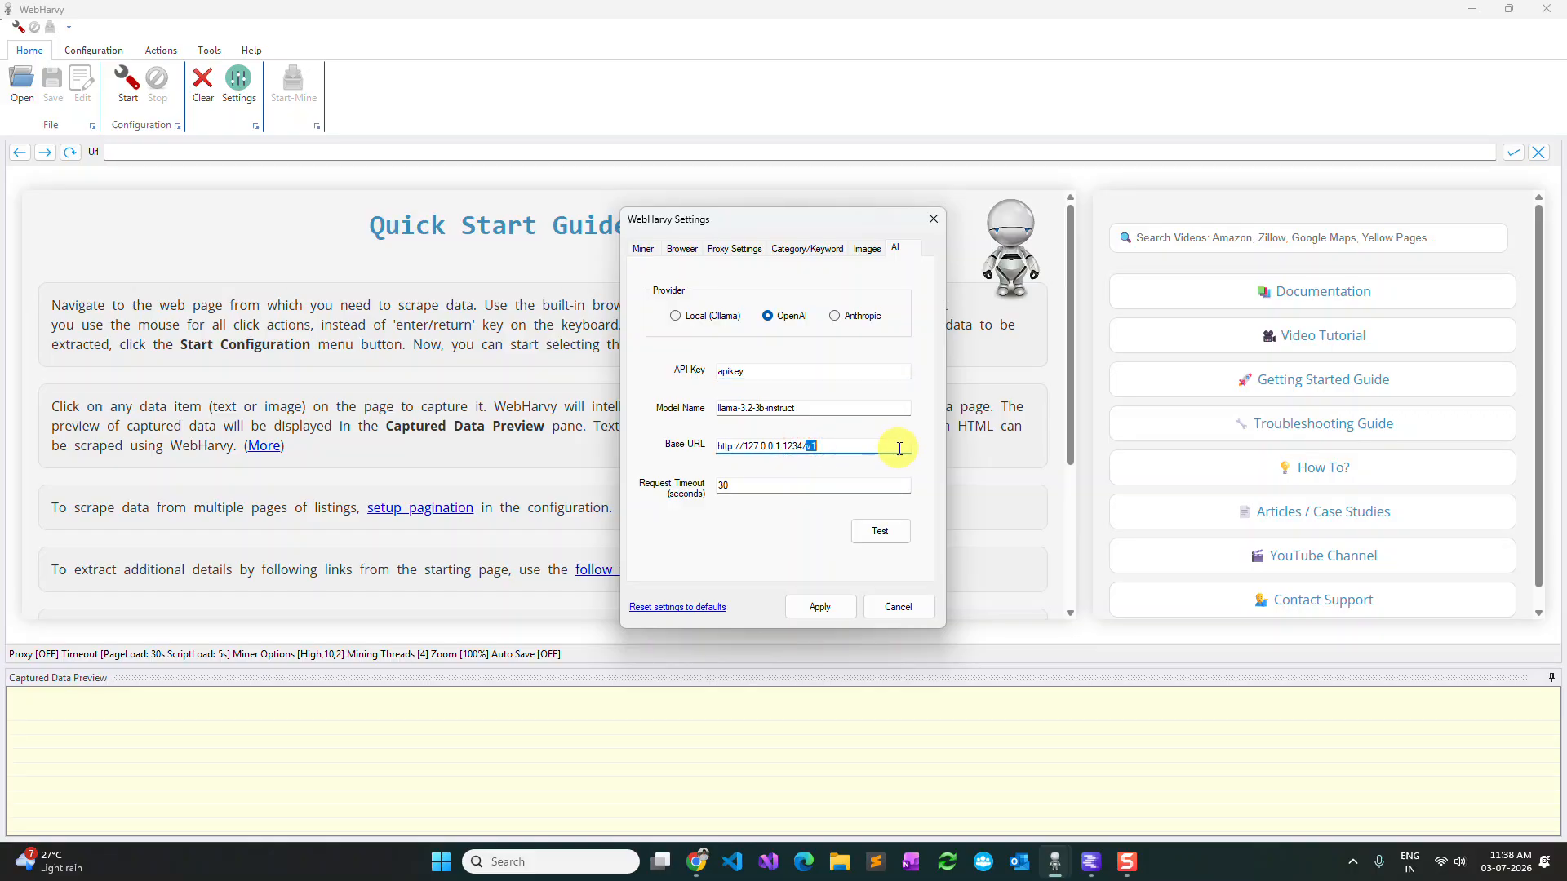
{"action": "left_click", "coordinate": [880, 532]}
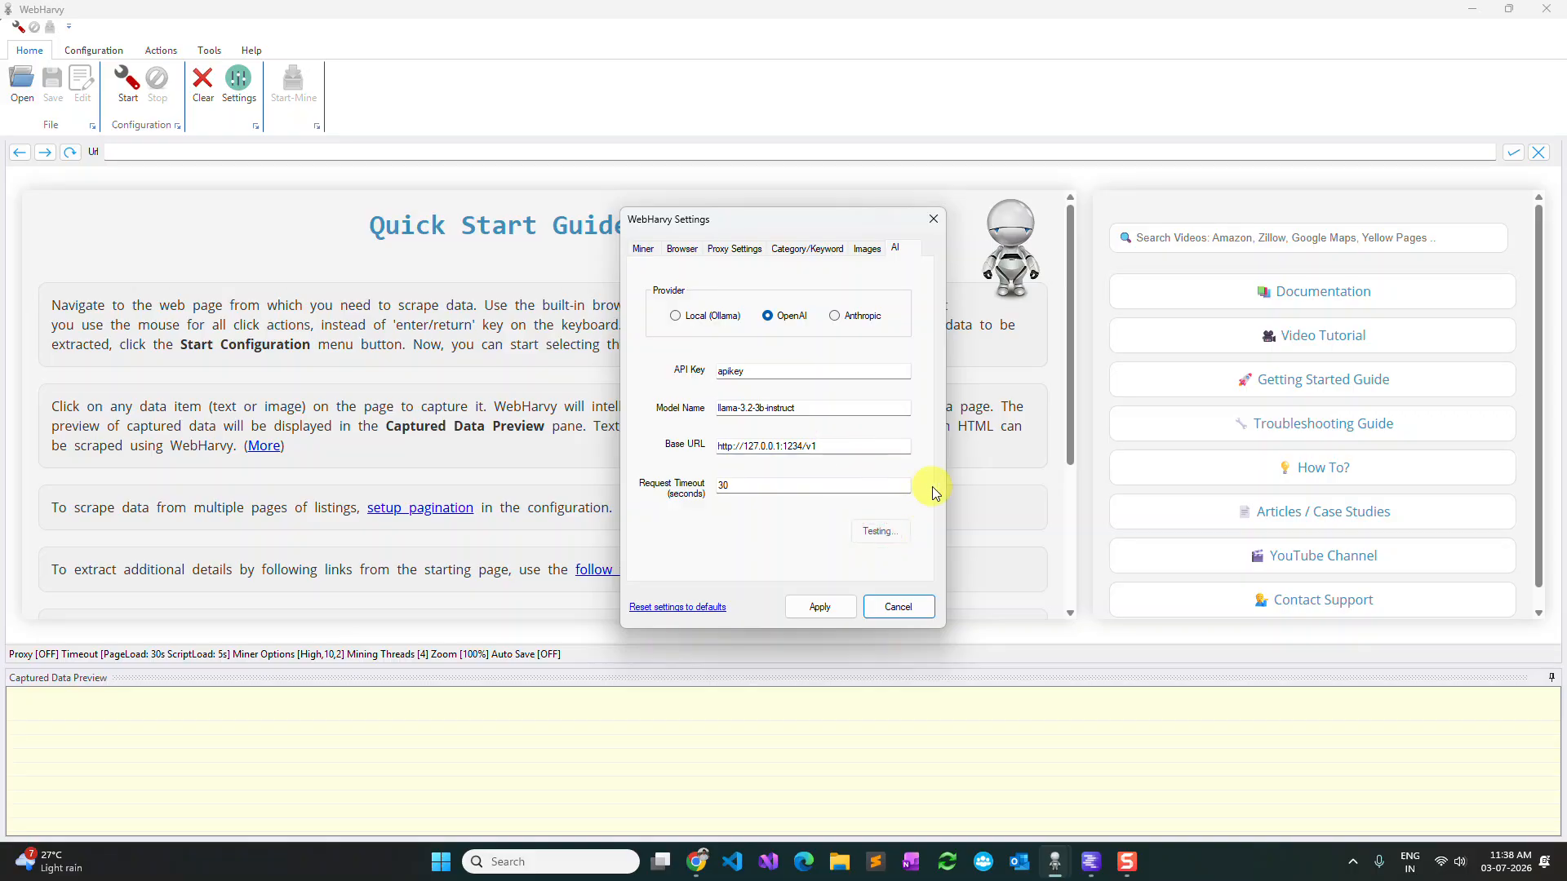
{"action": "left_click", "coordinate": [824, 607]}
{"action": "left_click", "coordinate": [578, 150]}
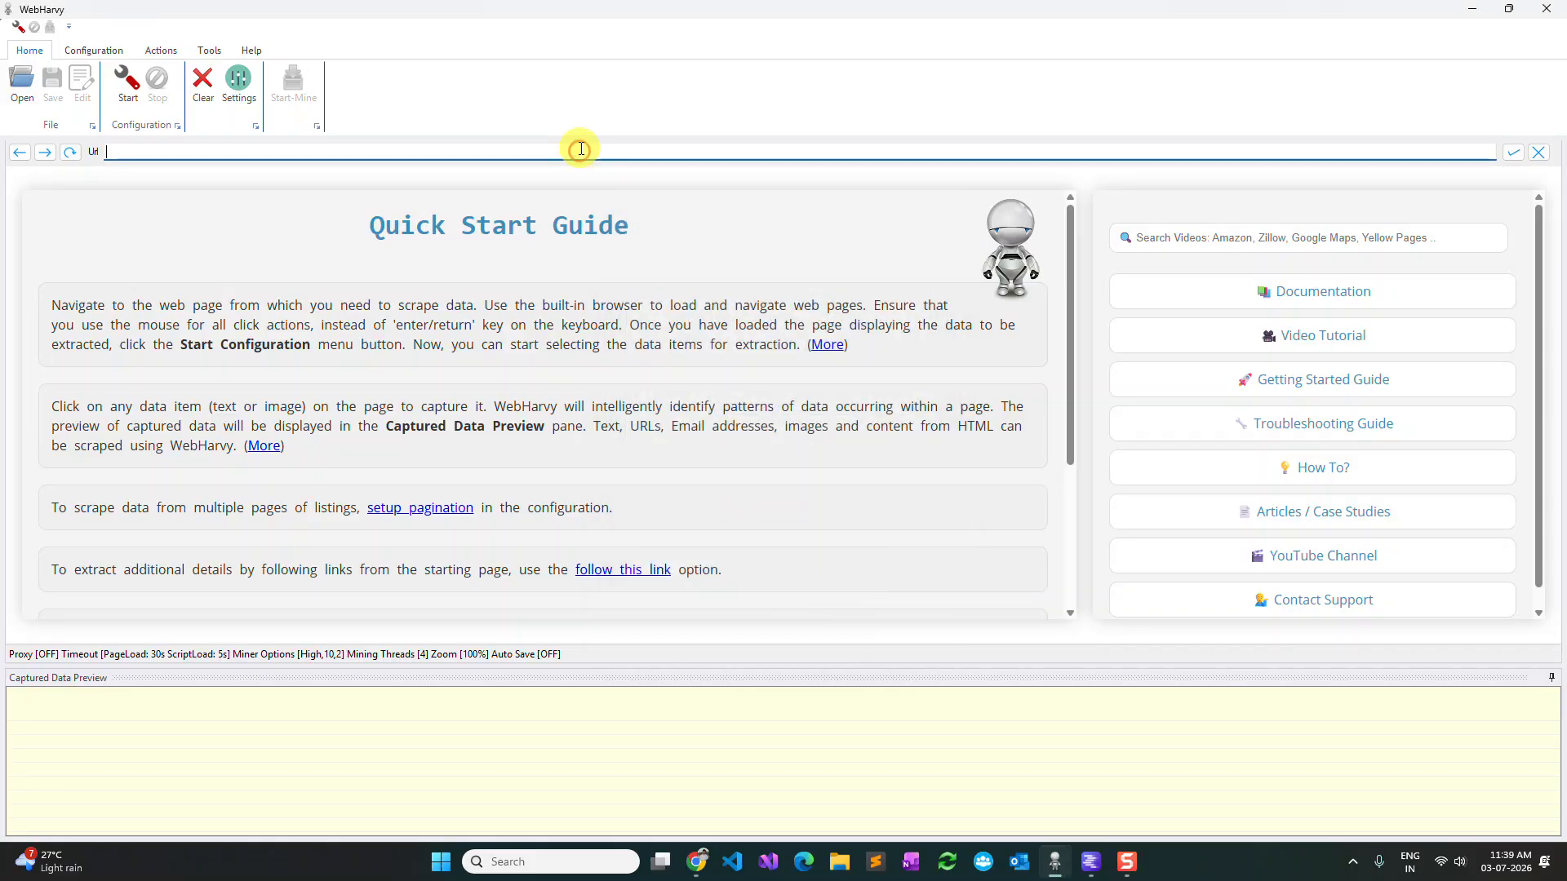
{"action": "type", "text": "www.ama"}
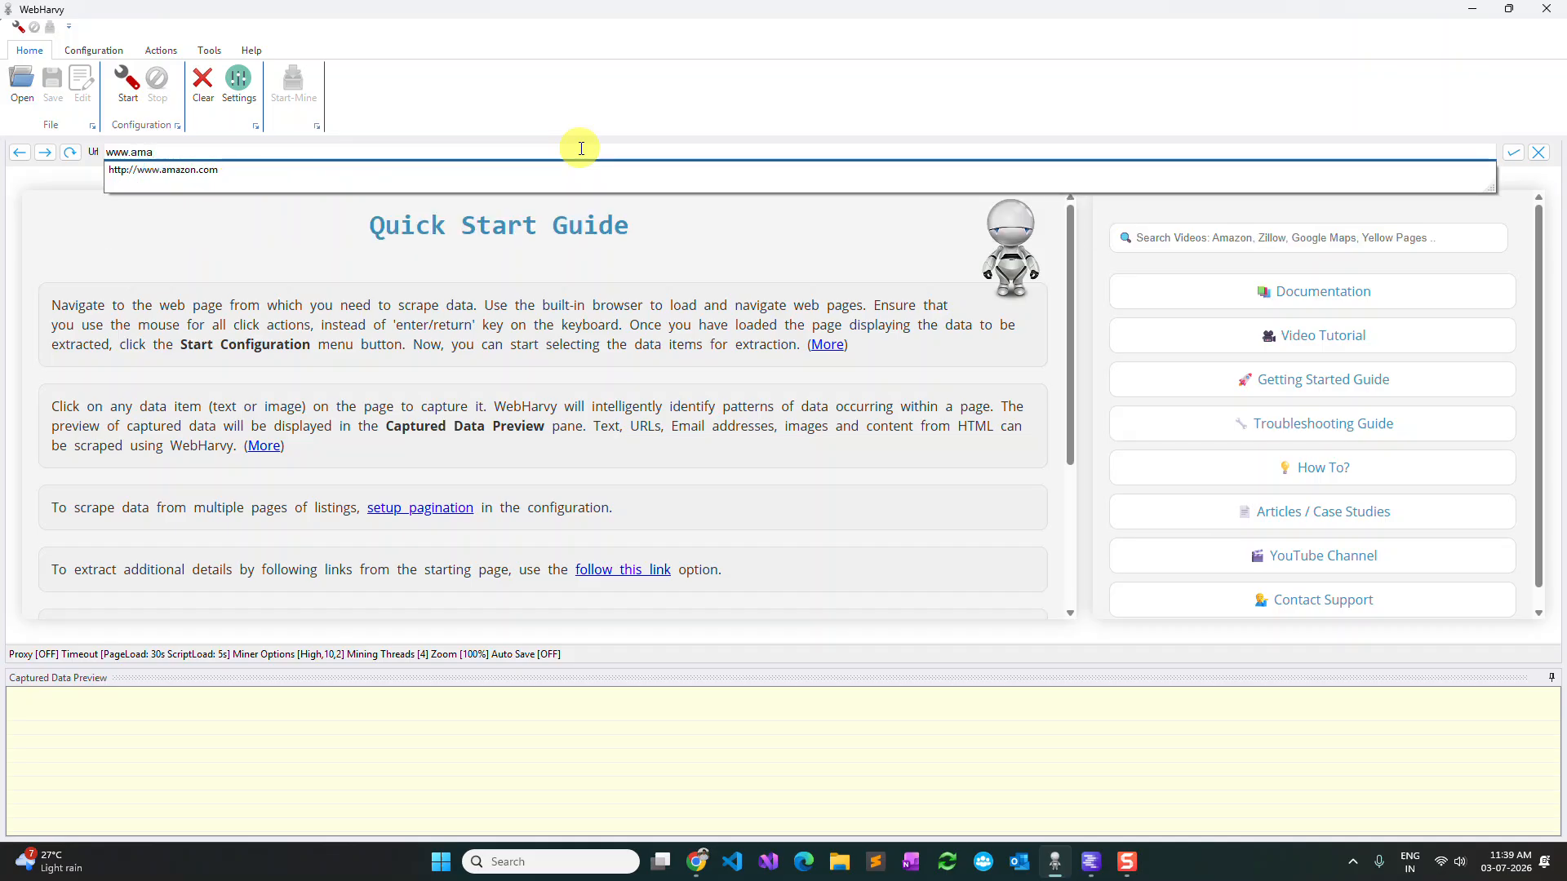
{"action": "key", "text": "Down"}
{"action": "key", "text": "Return"}
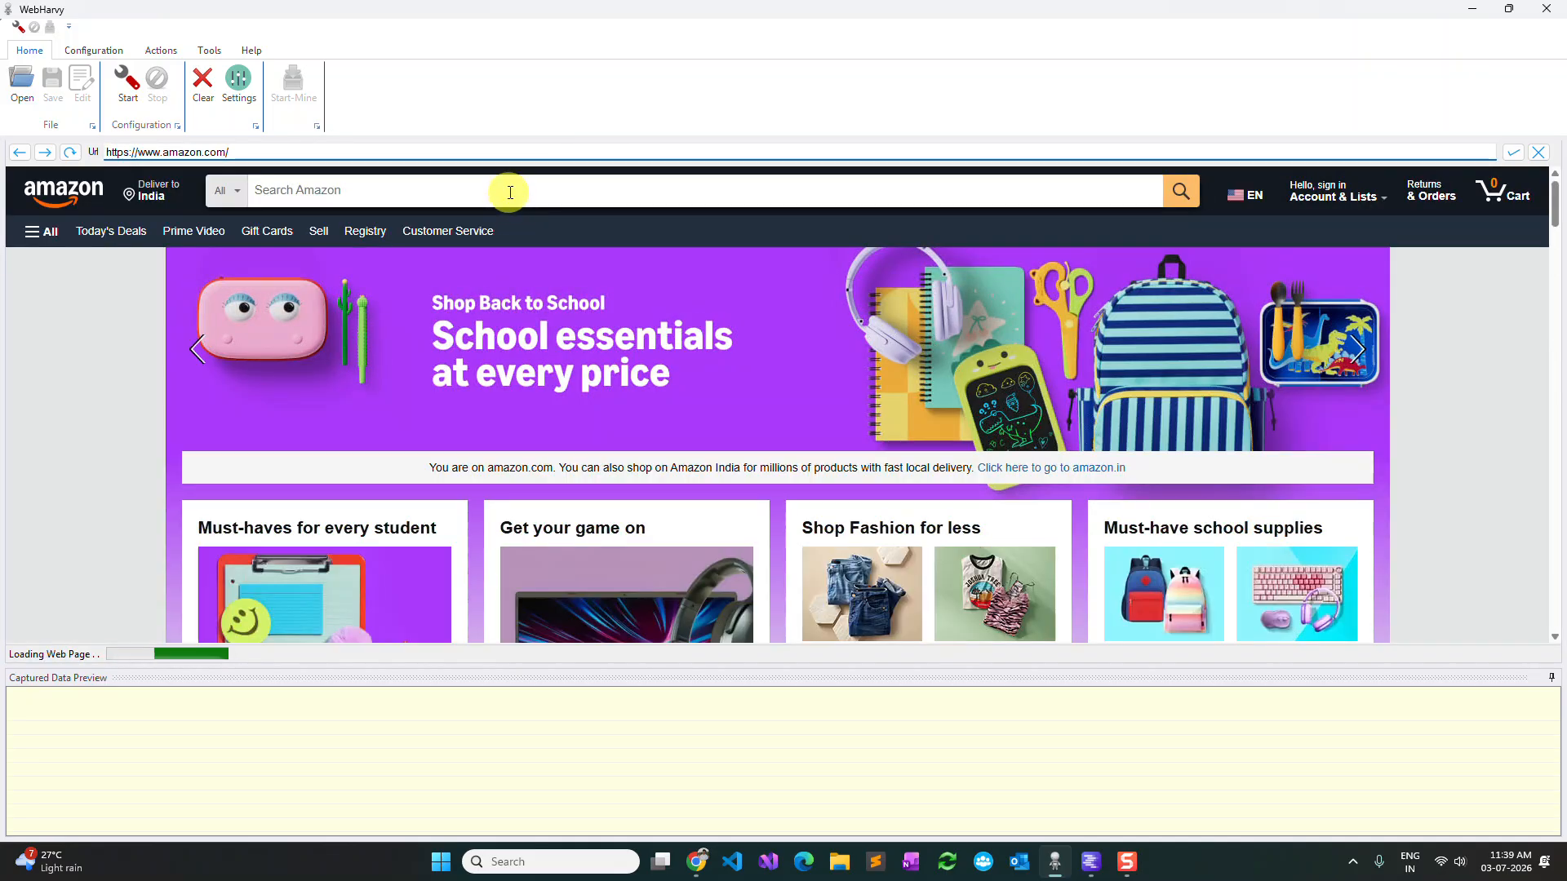
Search Amazon for "mobile phone".
{"action": "left_click", "coordinate": [510, 194]}
{"action": "type", "text": "mobile phone"}
{"action": "key", "text": "Return"}
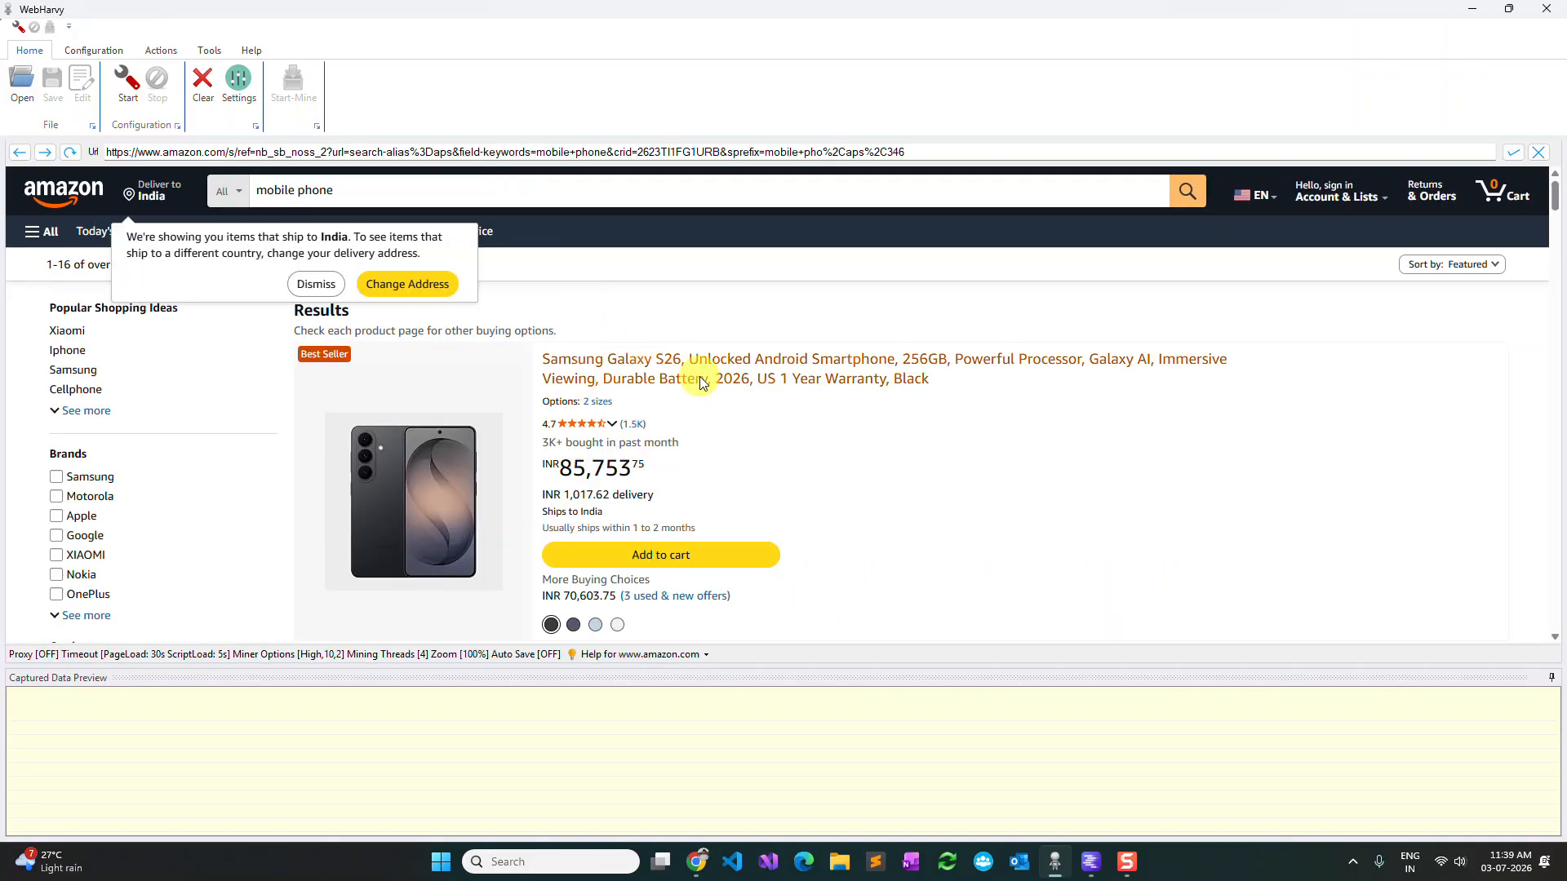
Start the configuration and capture the text of the first product's title as "Title".
{"action": "left_click", "coordinate": [129, 91]}
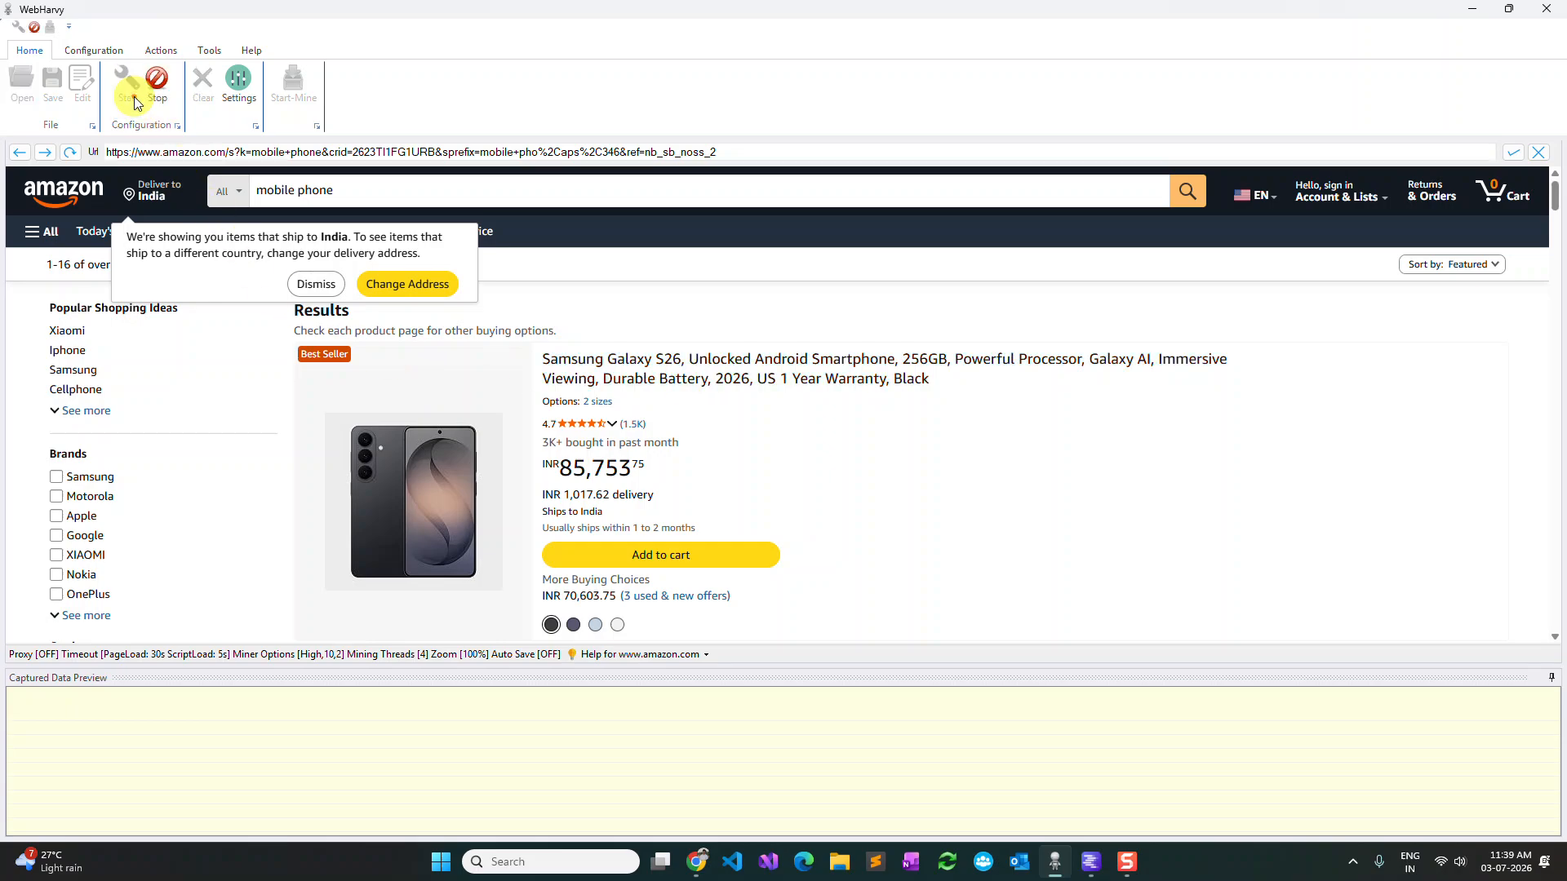
{"action": "left_click", "coordinate": [722, 364]}
{"action": "left_click", "coordinate": [671, 398]}
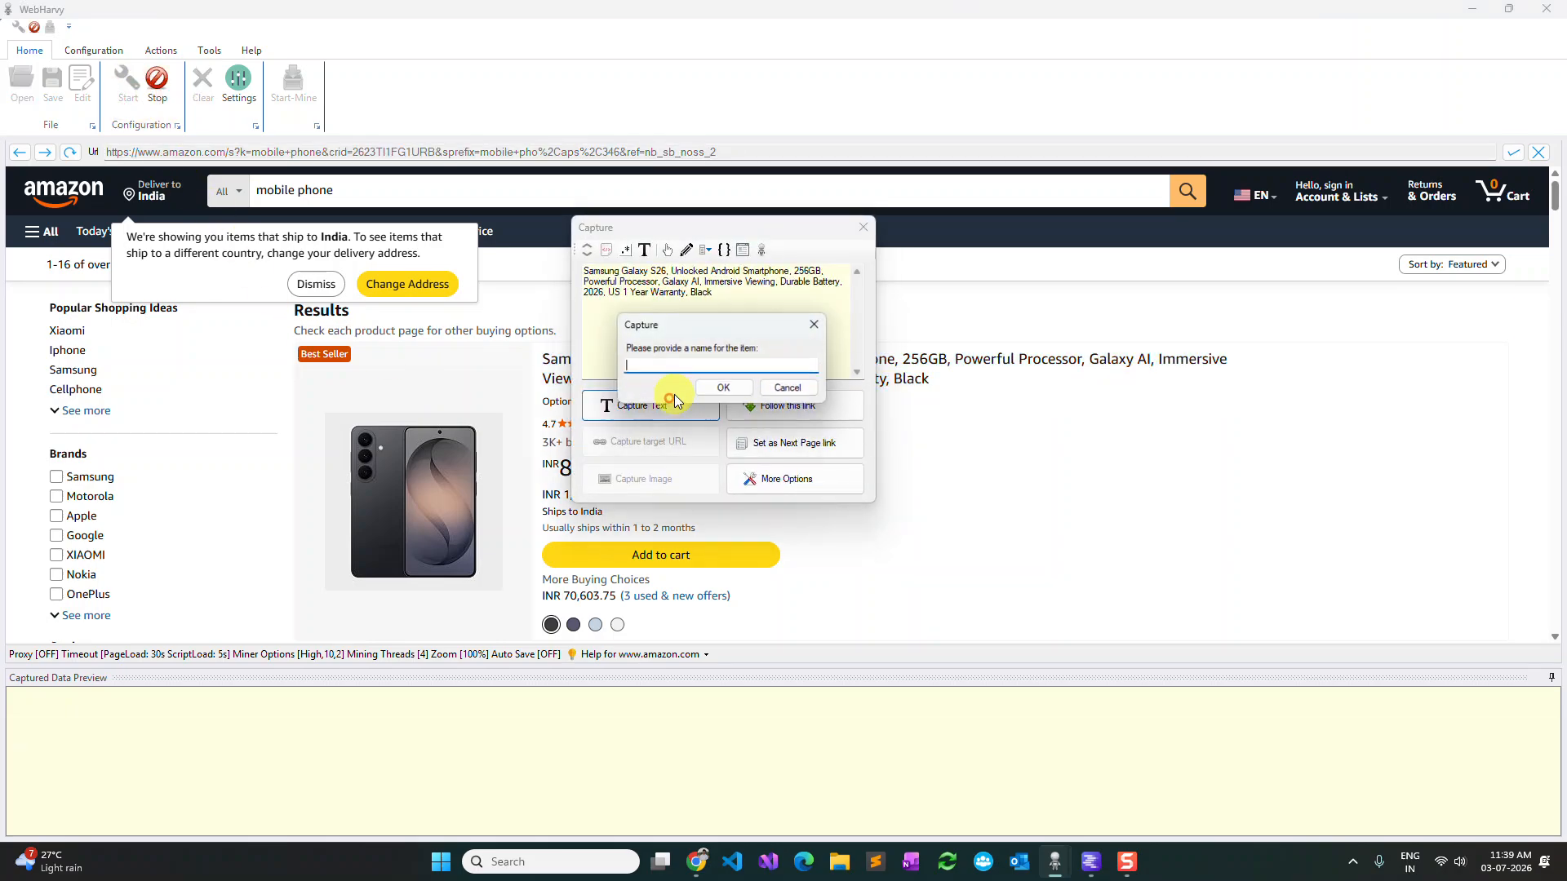
{"action": "type", "text": "Title"}
{"action": "key", "text": "Return"}
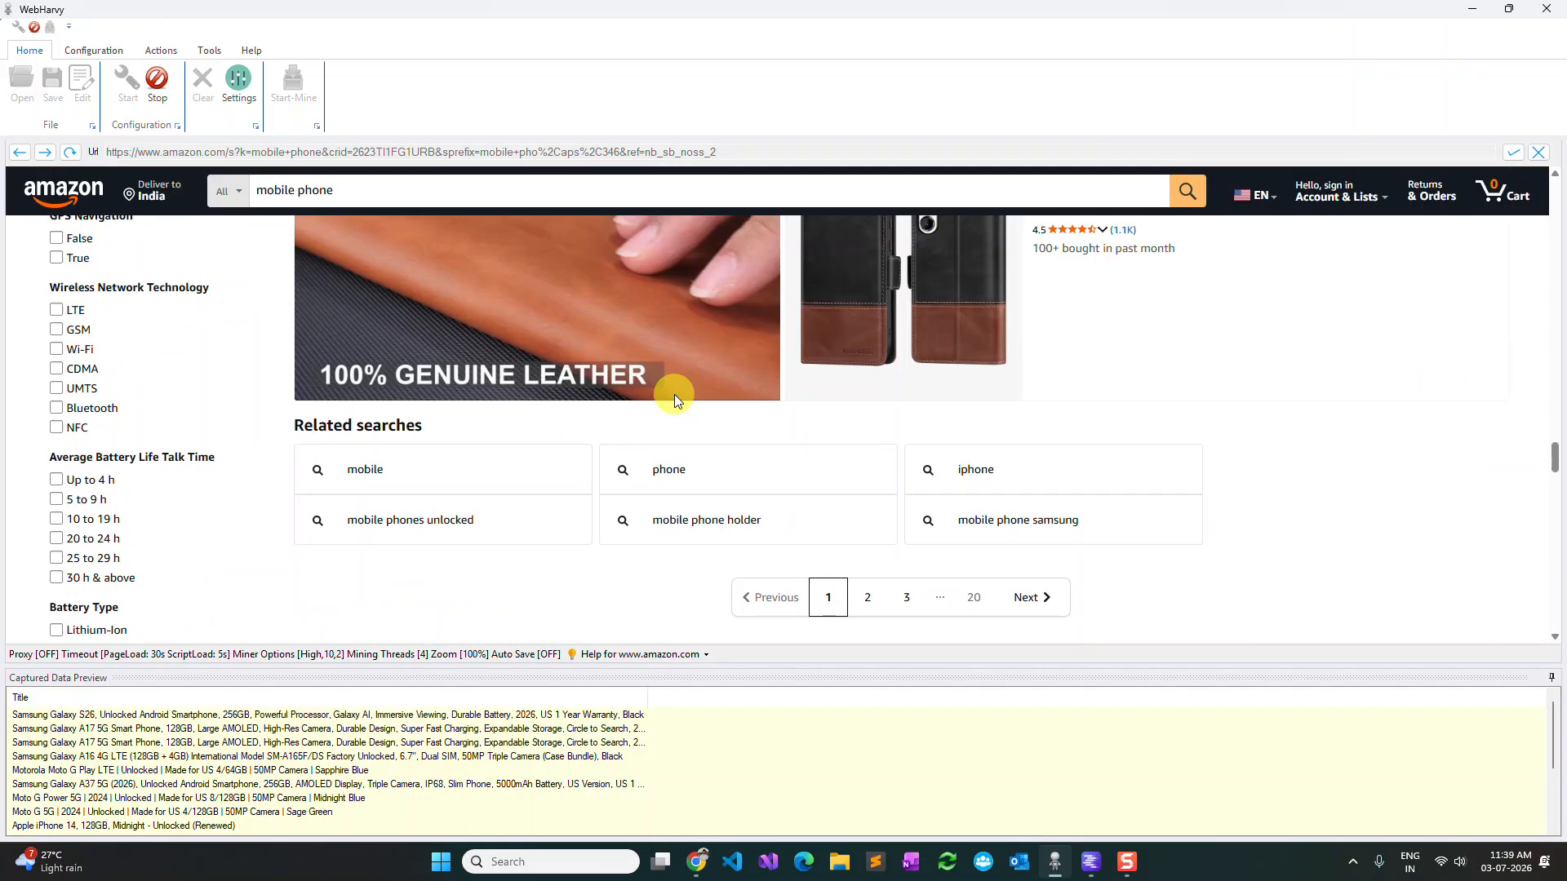
Set the results' Next link as the next page link and follow the first product's title link.
{"action": "left_click", "coordinate": [998, 603]}
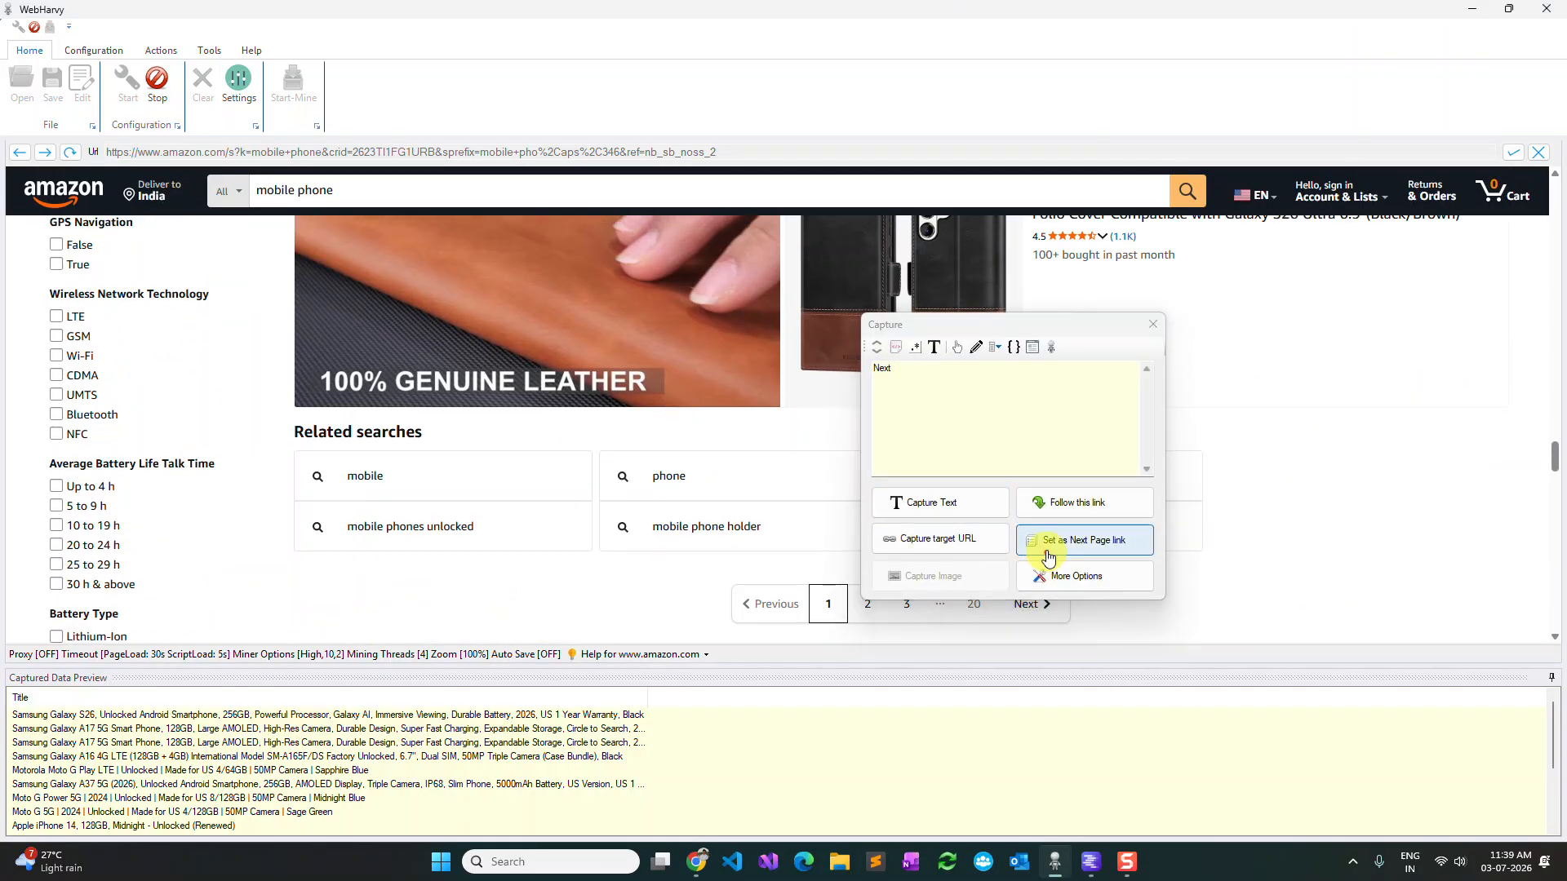
{"action": "left_click", "coordinate": [1046, 552]}
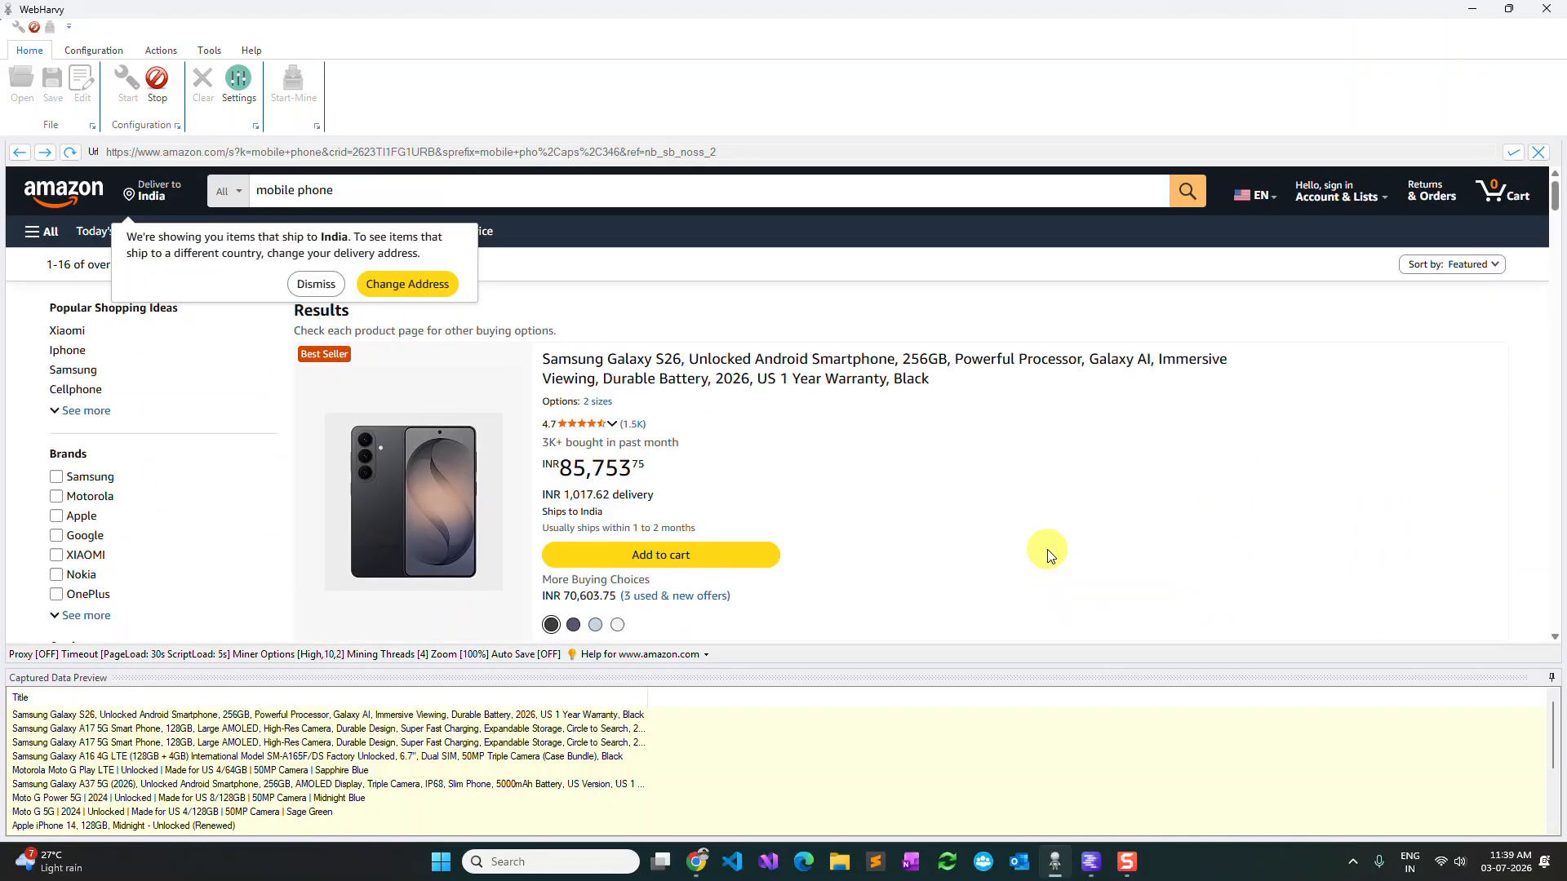
{"action": "left_click", "coordinate": [791, 386]}
{"action": "left_click", "coordinate": [864, 413]}
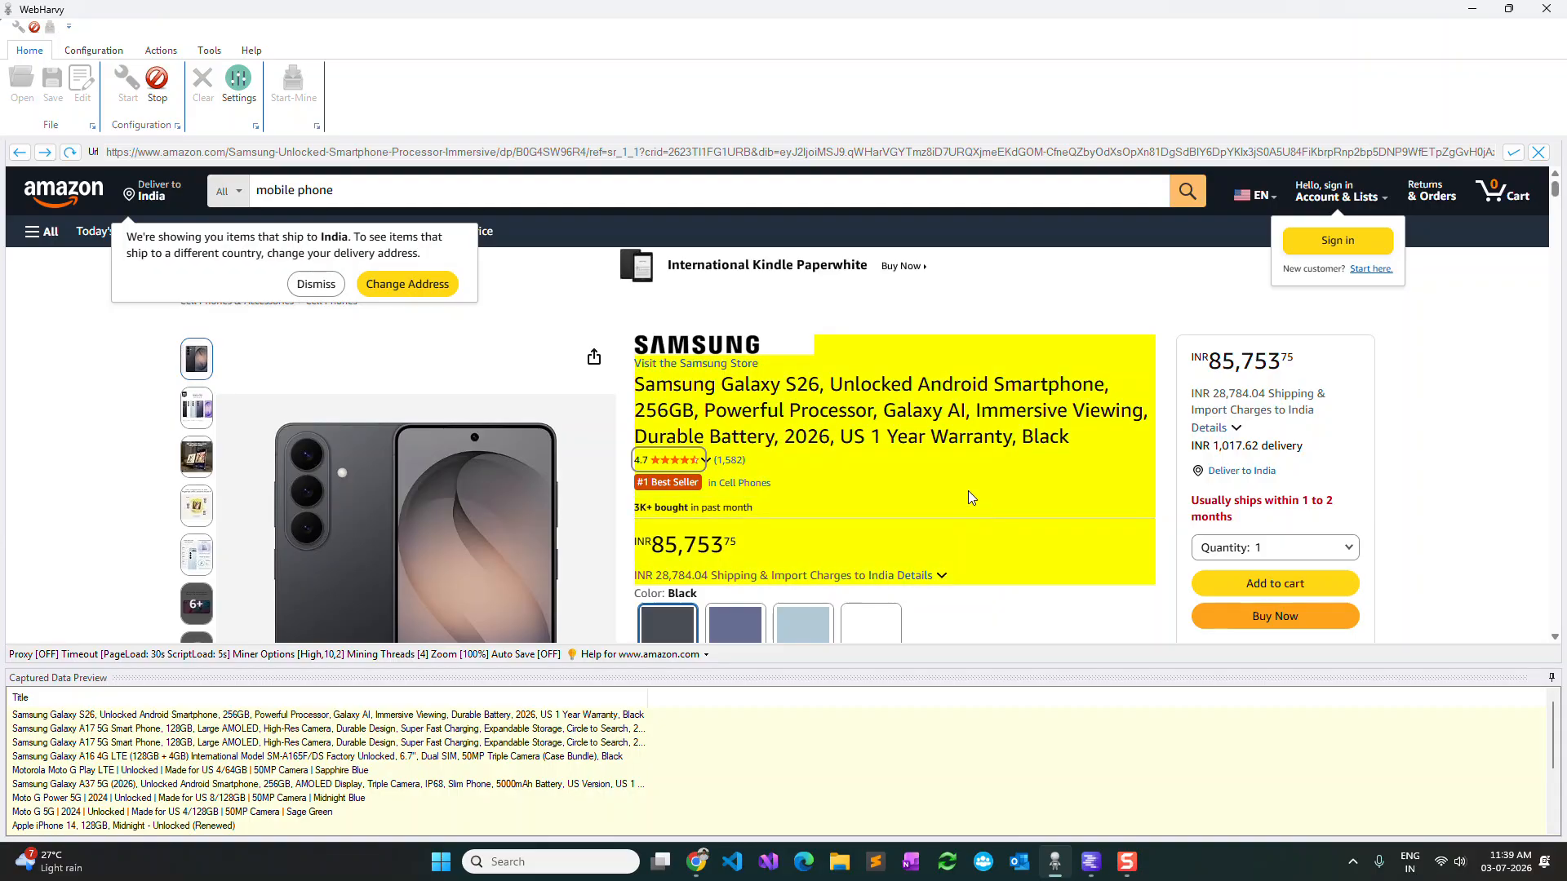
Select the product summary area containing title and price and run an AI extraction on it with the query "product rating".
{"action": "left_click", "coordinate": [999, 462]}
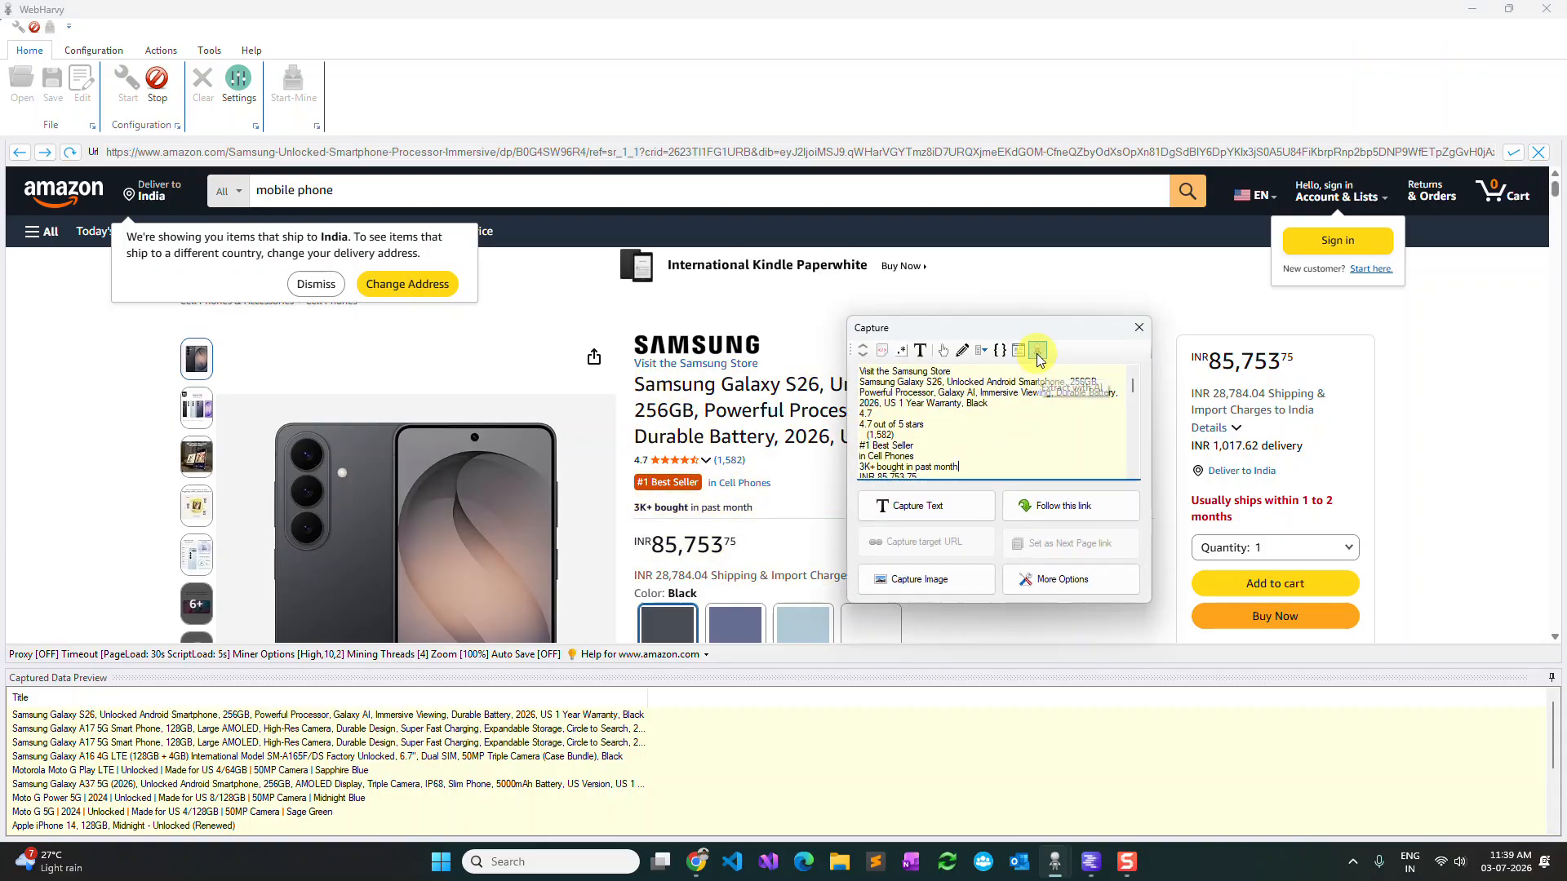
{"action": "left_click", "coordinate": [1027, 581]}
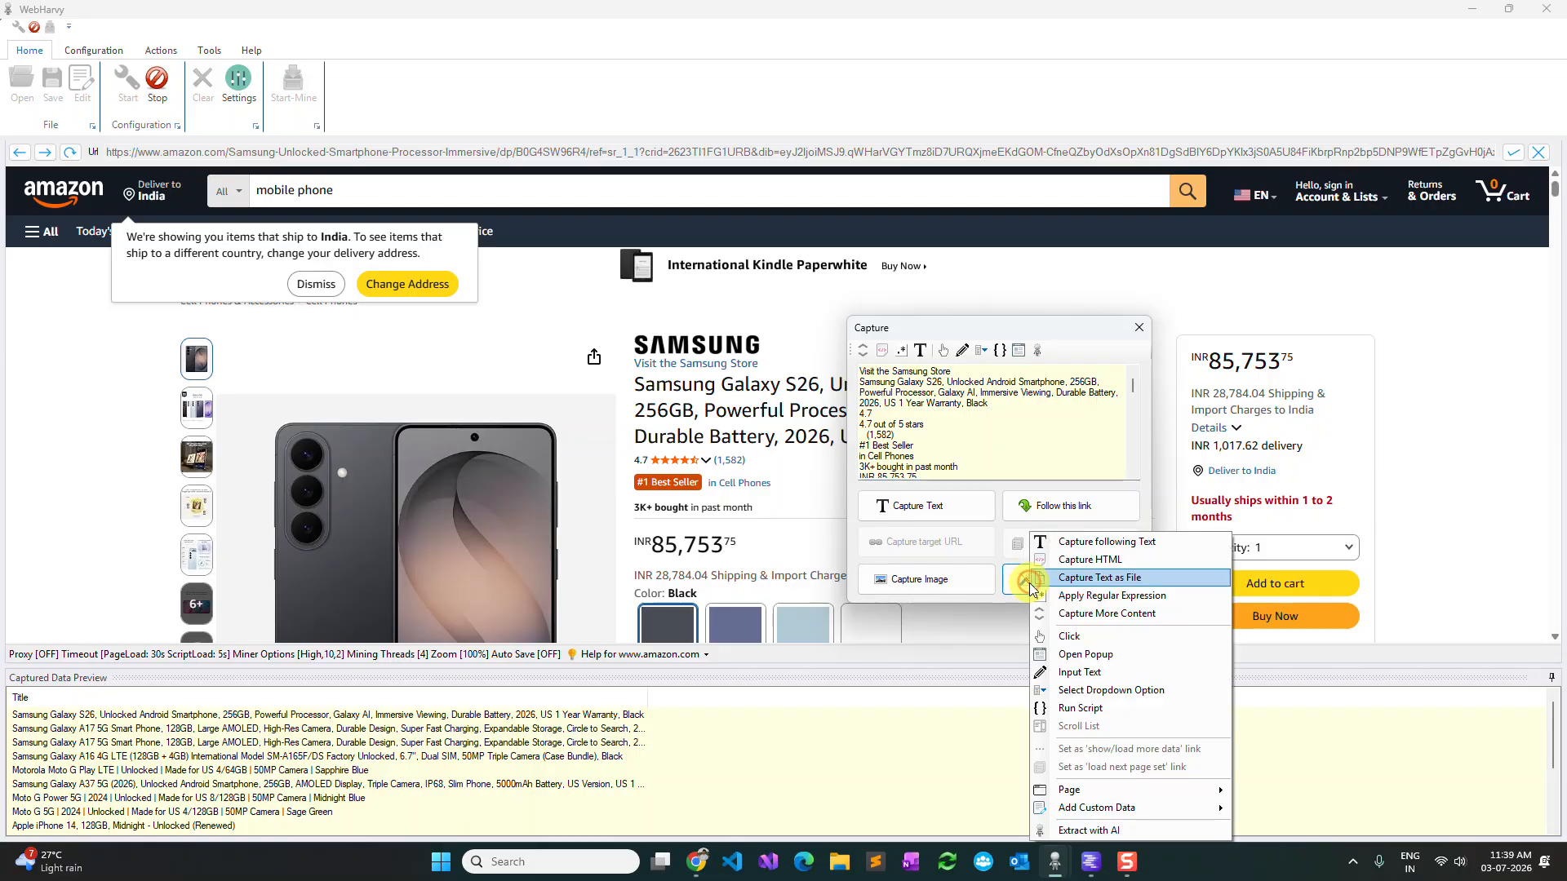
{"action": "left_click", "coordinate": [1054, 830]}
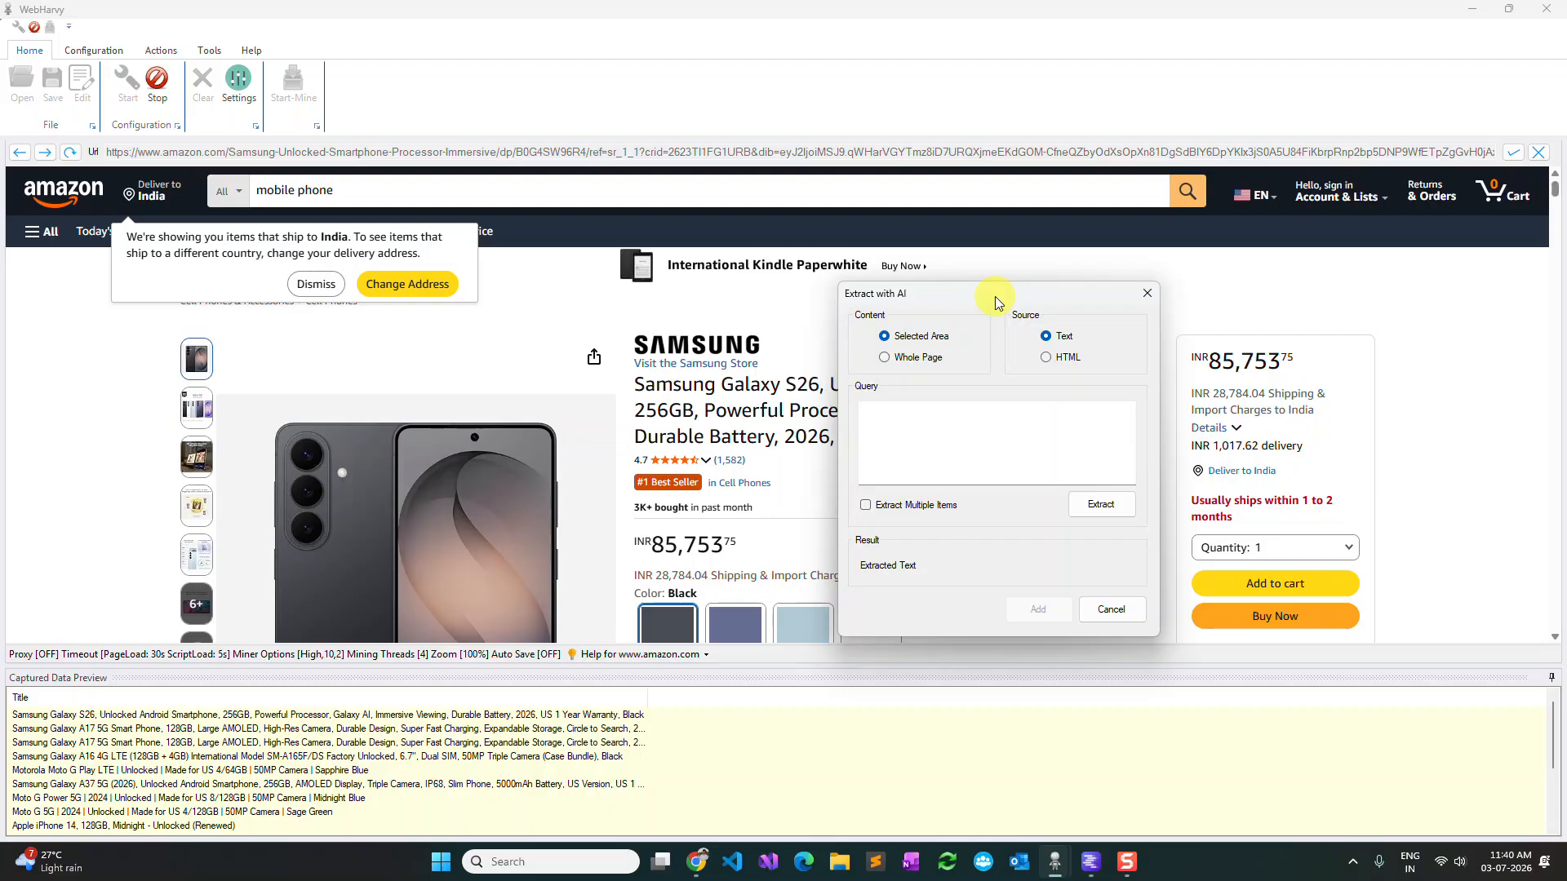
{"action": "left_click", "coordinate": [942, 418]}
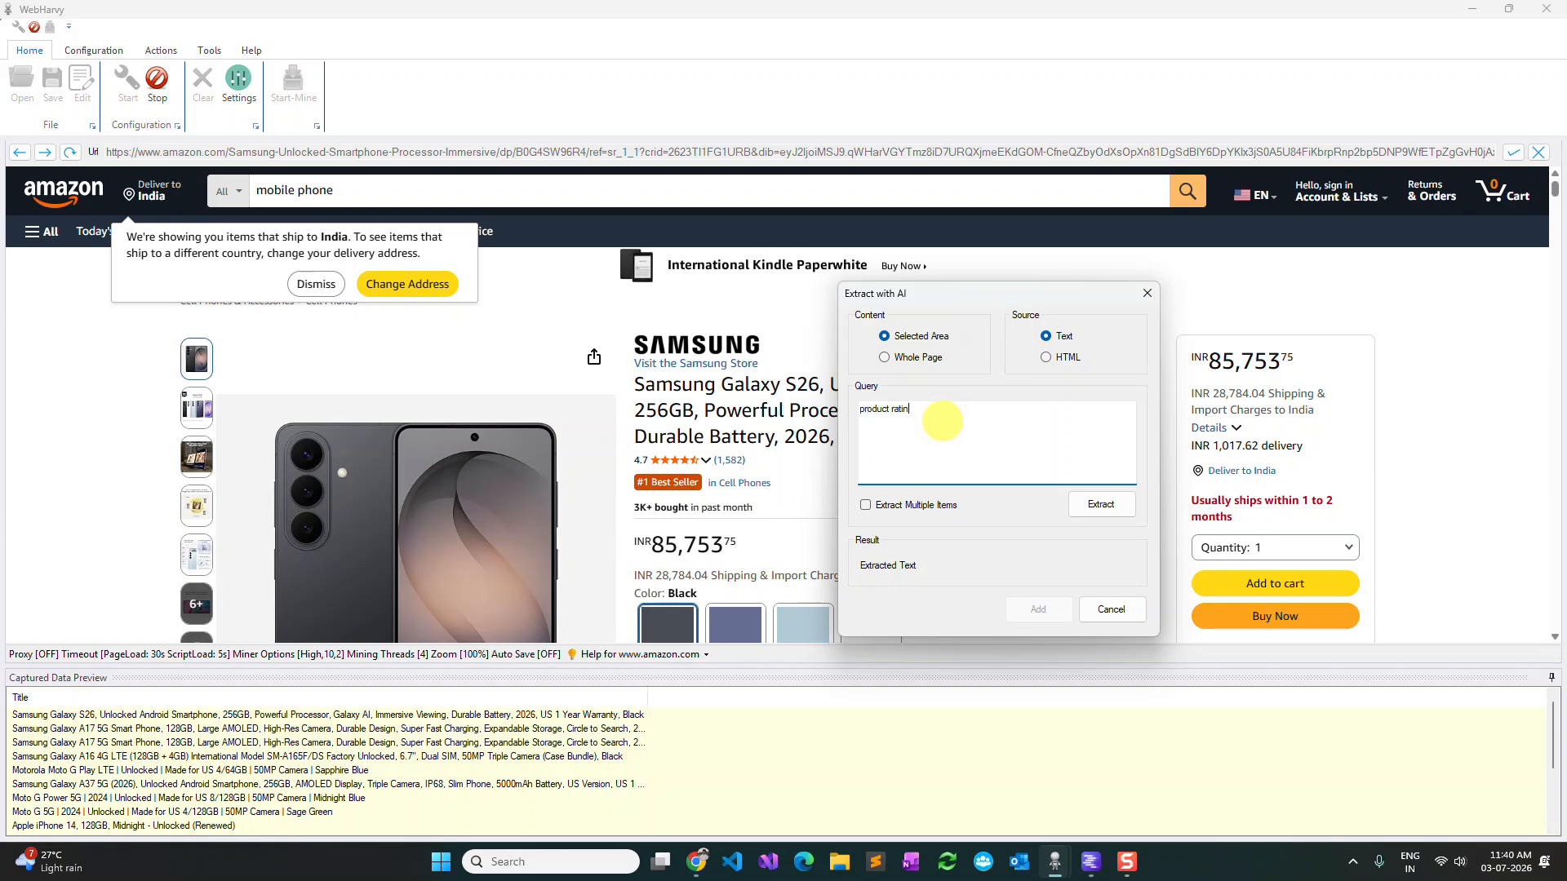
{"action": "left_click_drag", "start_coordinate": [932, 417], "coordinate": [848, 411]}
{"action": "left_click", "coordinate": [918, 409]}
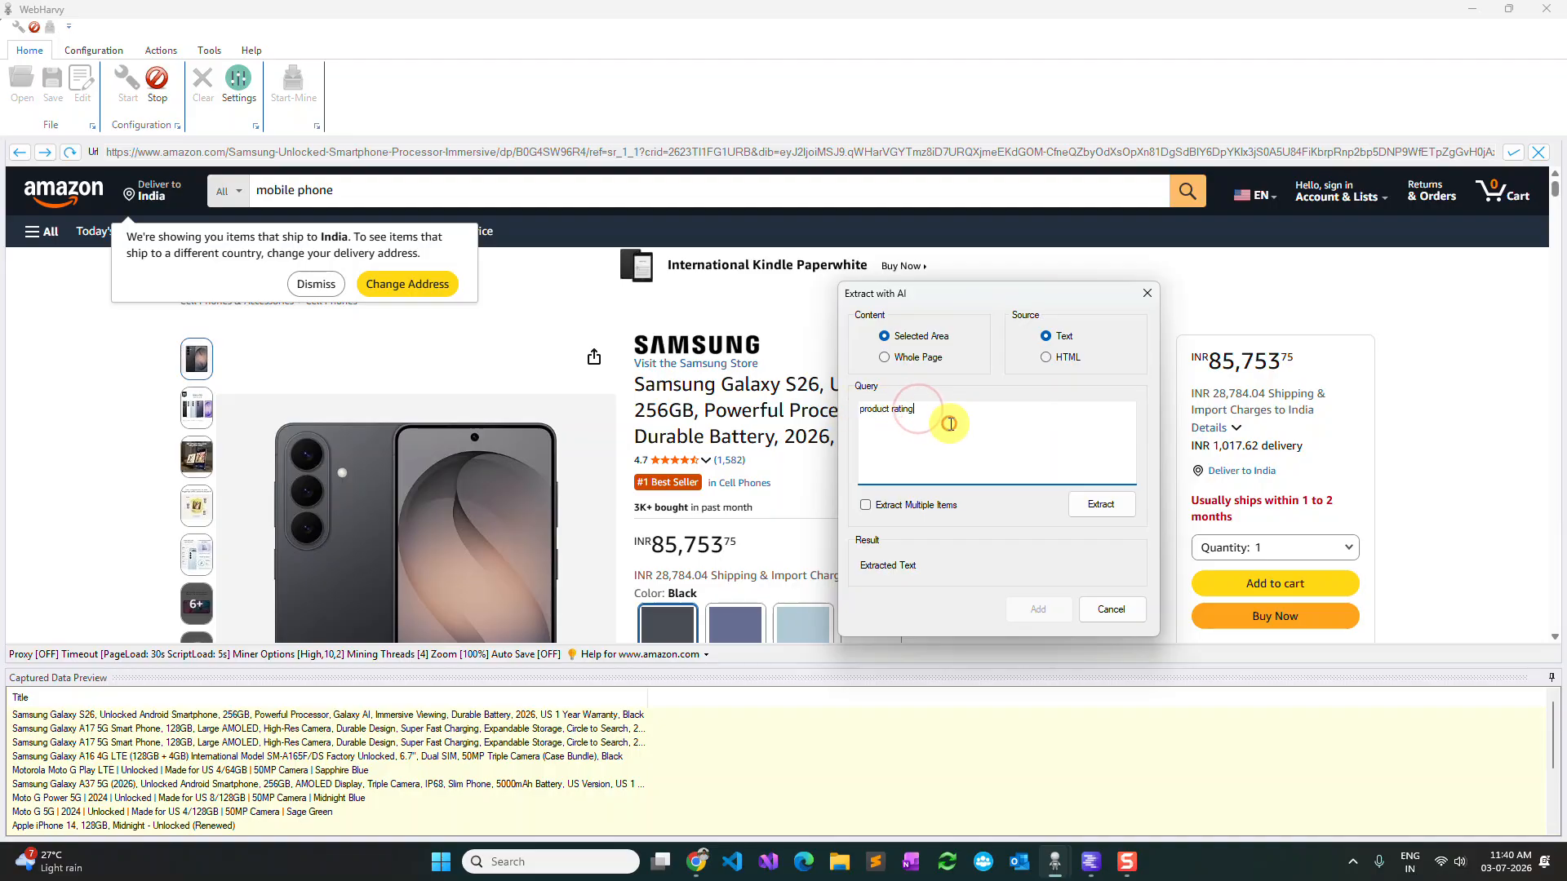
{"action": "left_click", "coordinate": [1119, 509]}
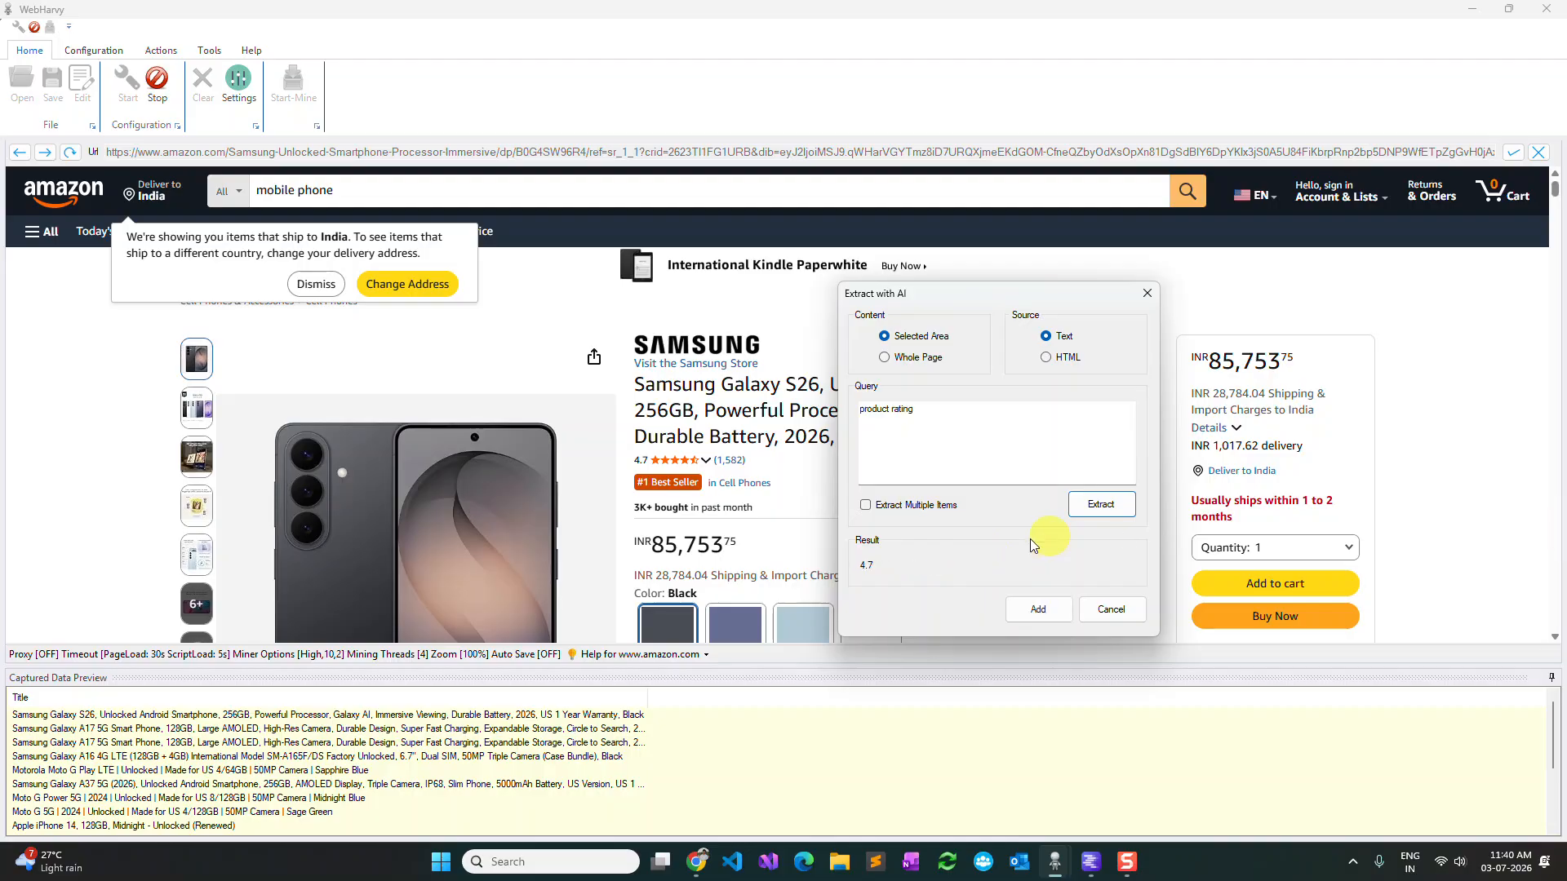
Add the AI-extracted value to the captured data as "Rating".
{"action": "left_click", "coordinate": [1034, 608]}
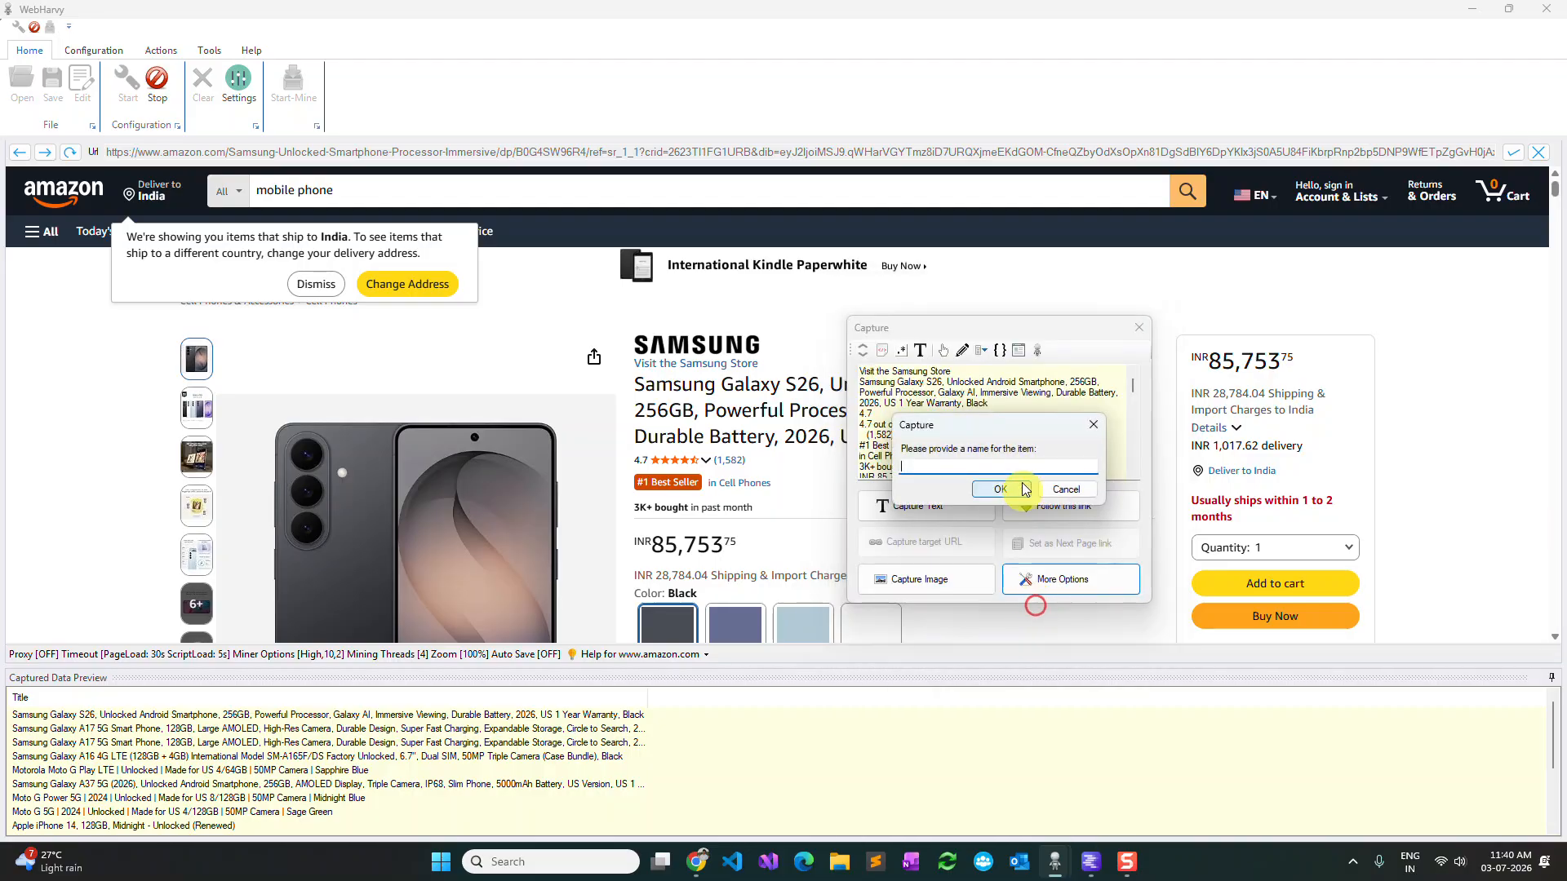
{"action": "type", "text": "Rating"}
{"action": "key", "text": "Return"}
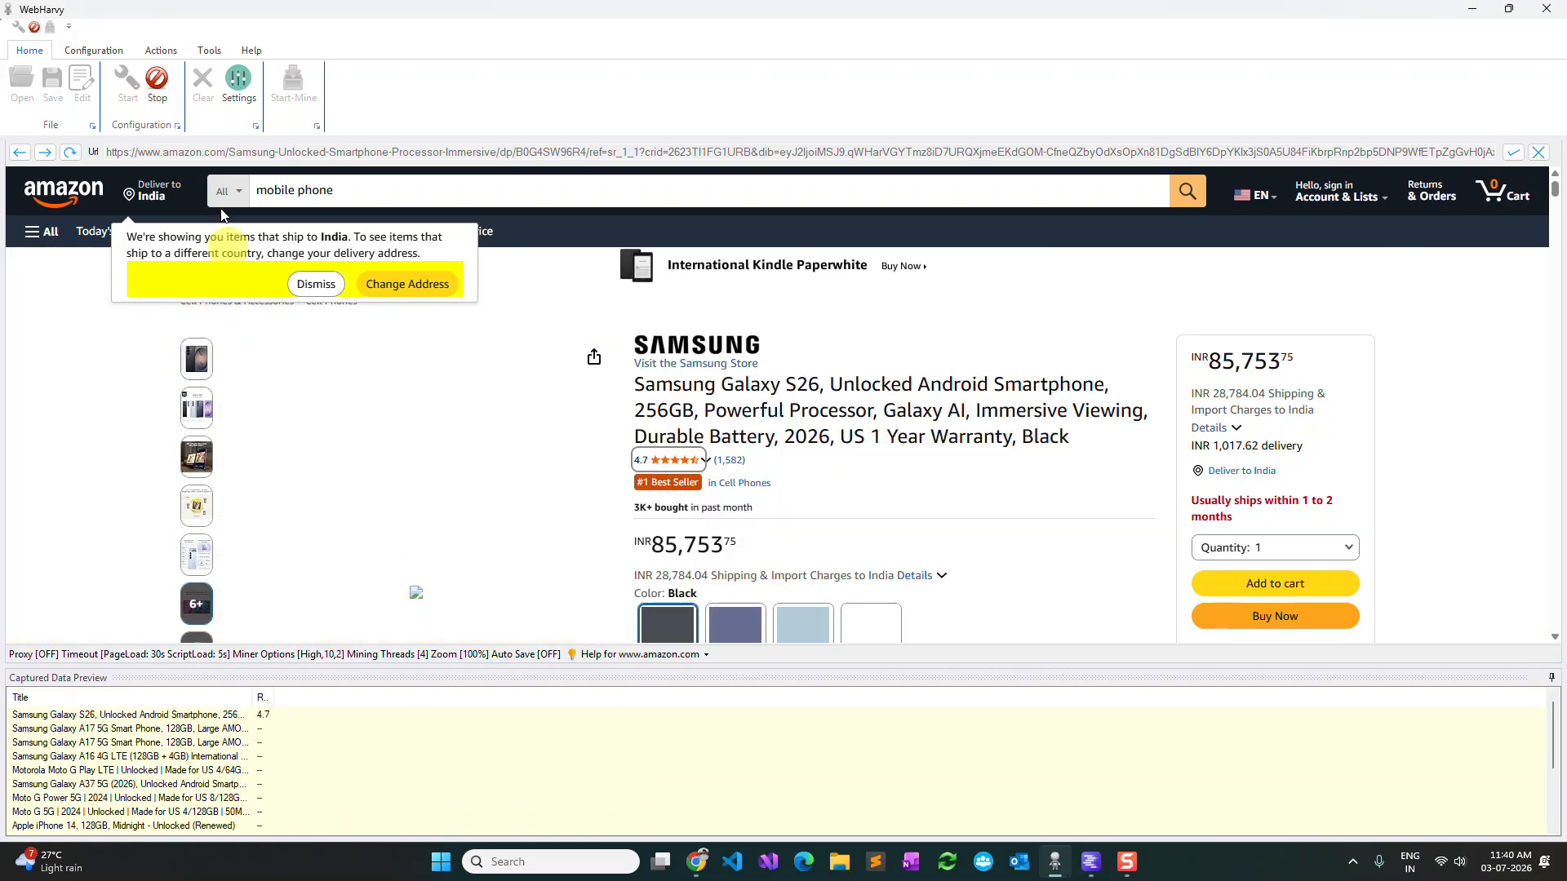
Stop the configuration and start mining the configured data in the miner.
{"action": "left_click", "coordinate": [159, 86]}
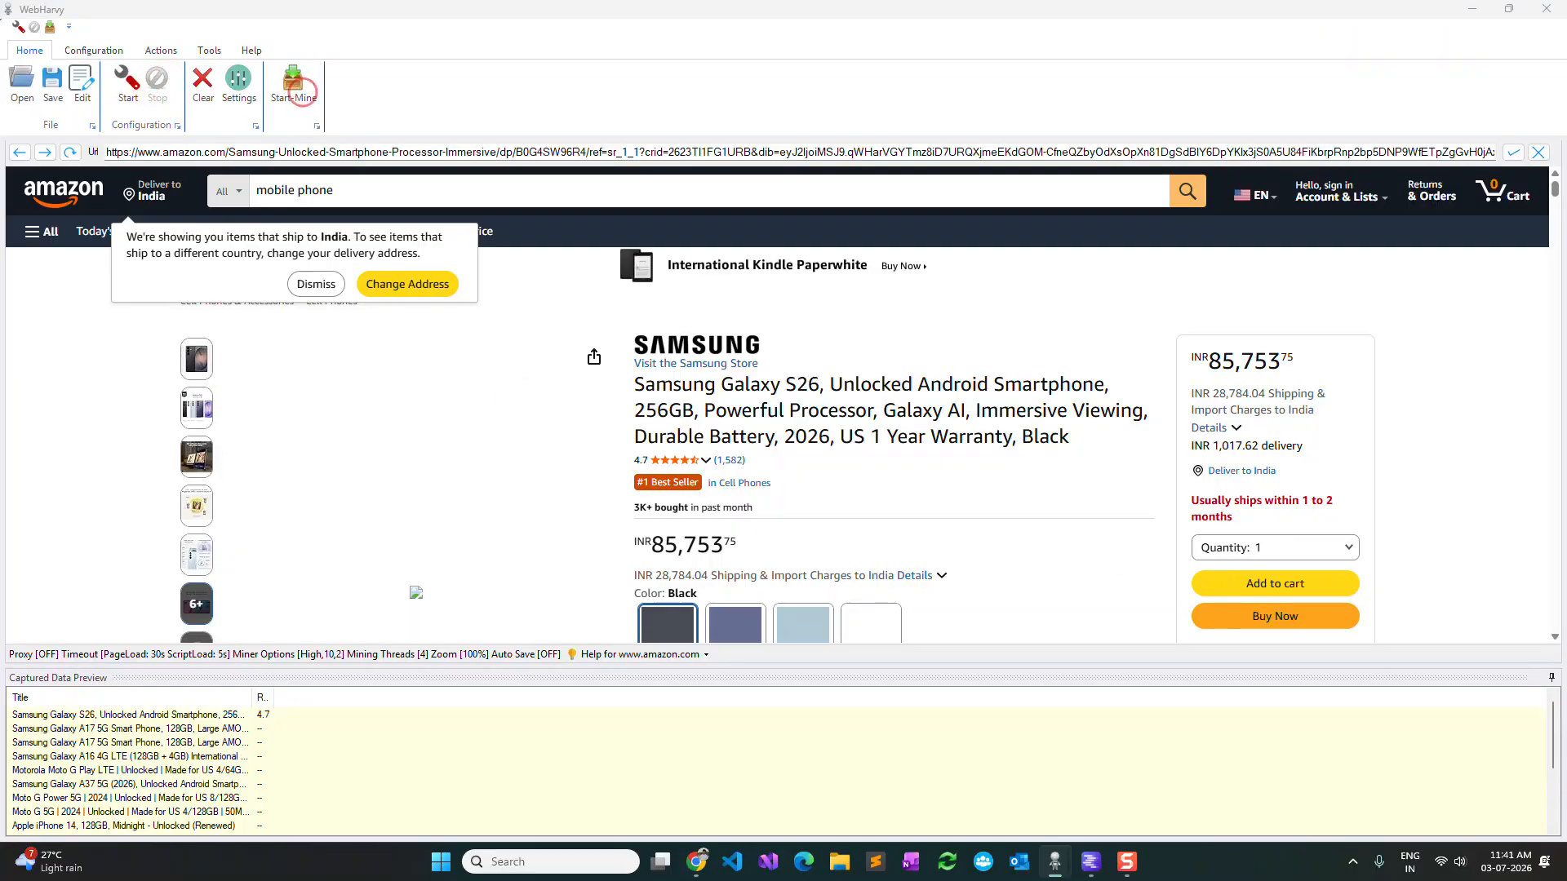
{"action": "left_click_drag", "start_coordinate": [1566, 105], "coordinate": [864, 90]}
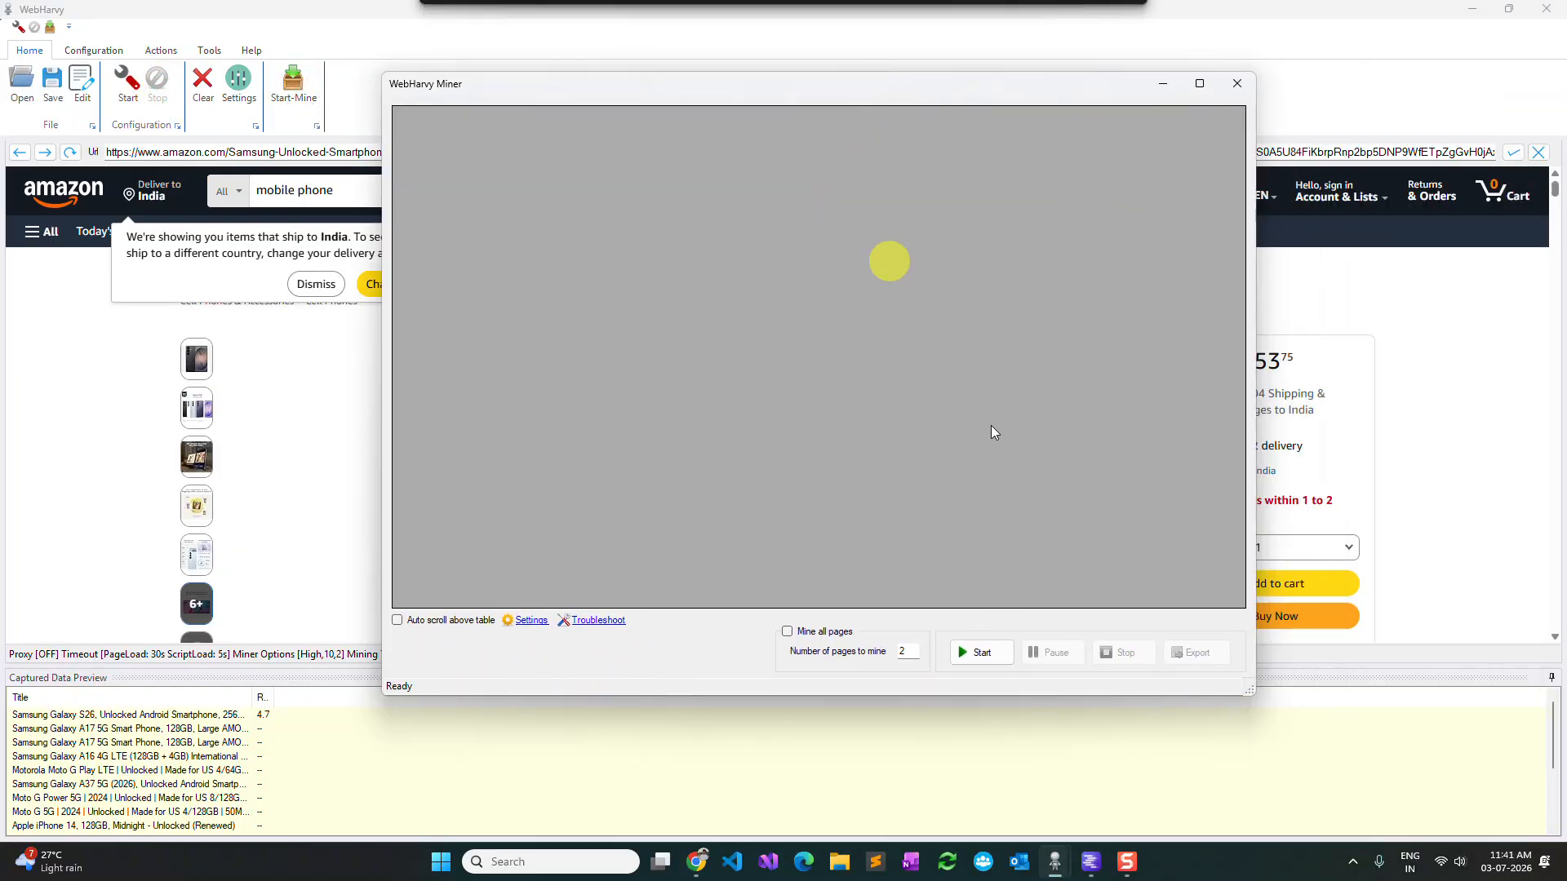
{"action": "left_click", "coordinate": [977, 652]}
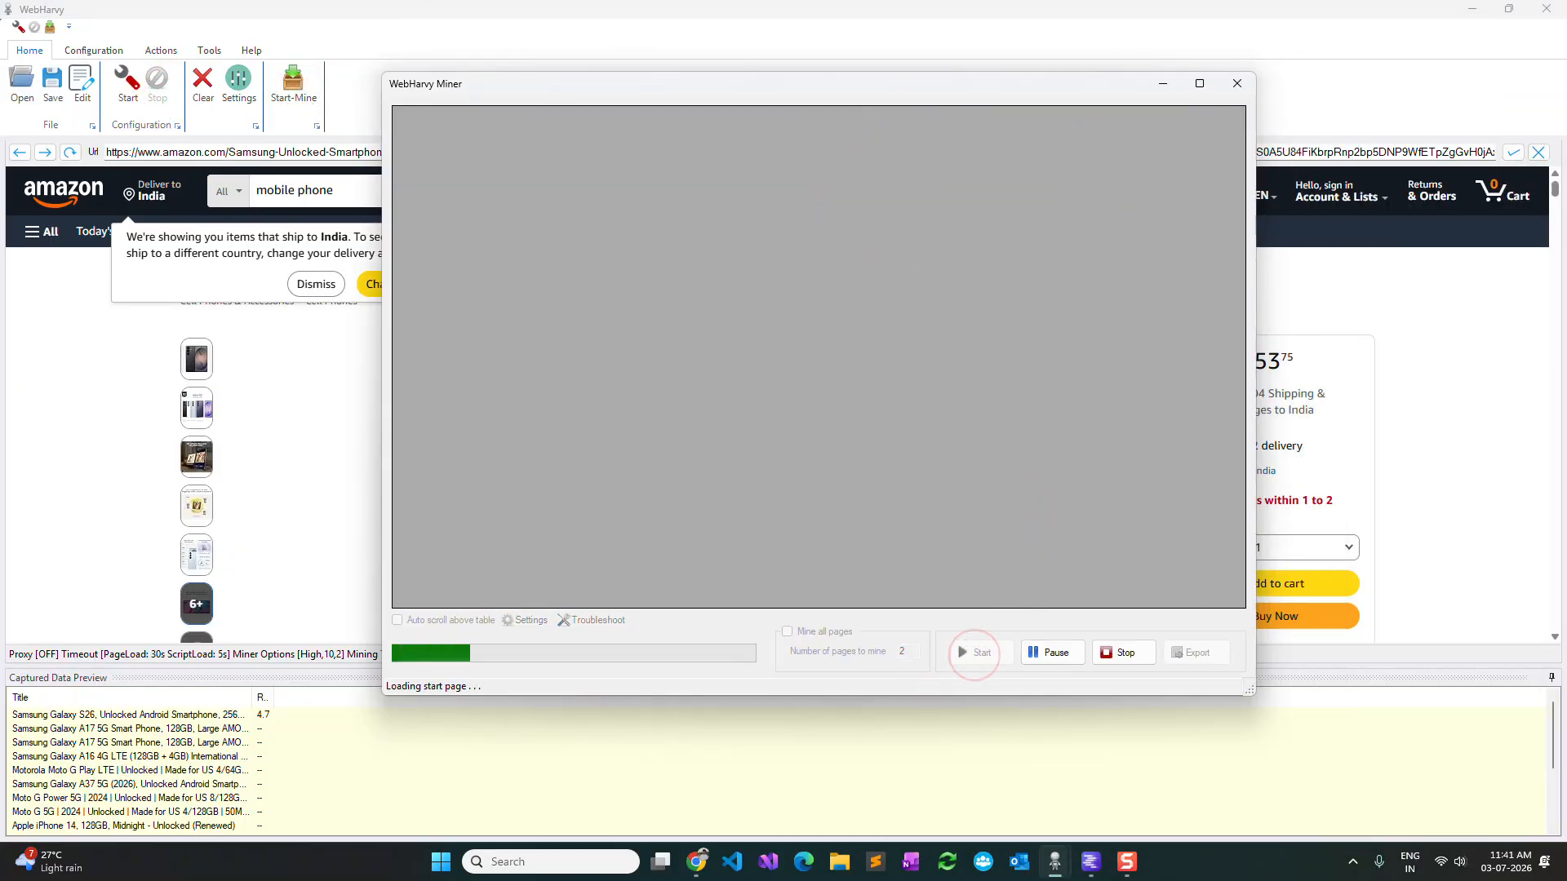